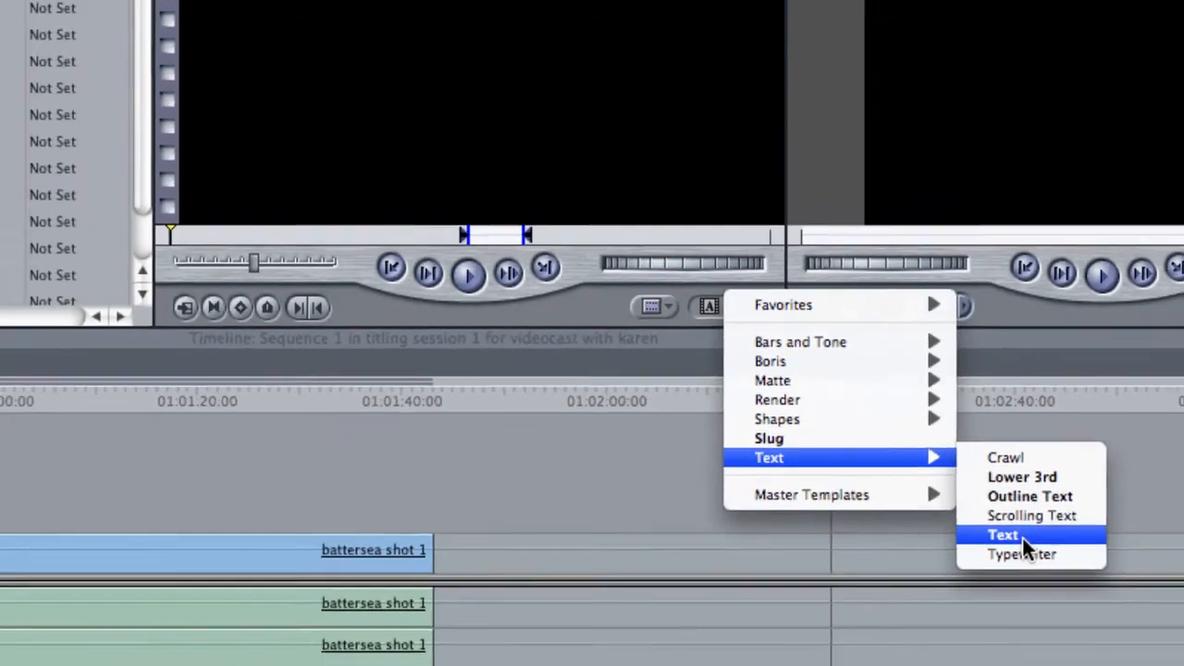
Create a Text generator title and replace its sample text with "love is the way"
left_click(1058, 576)
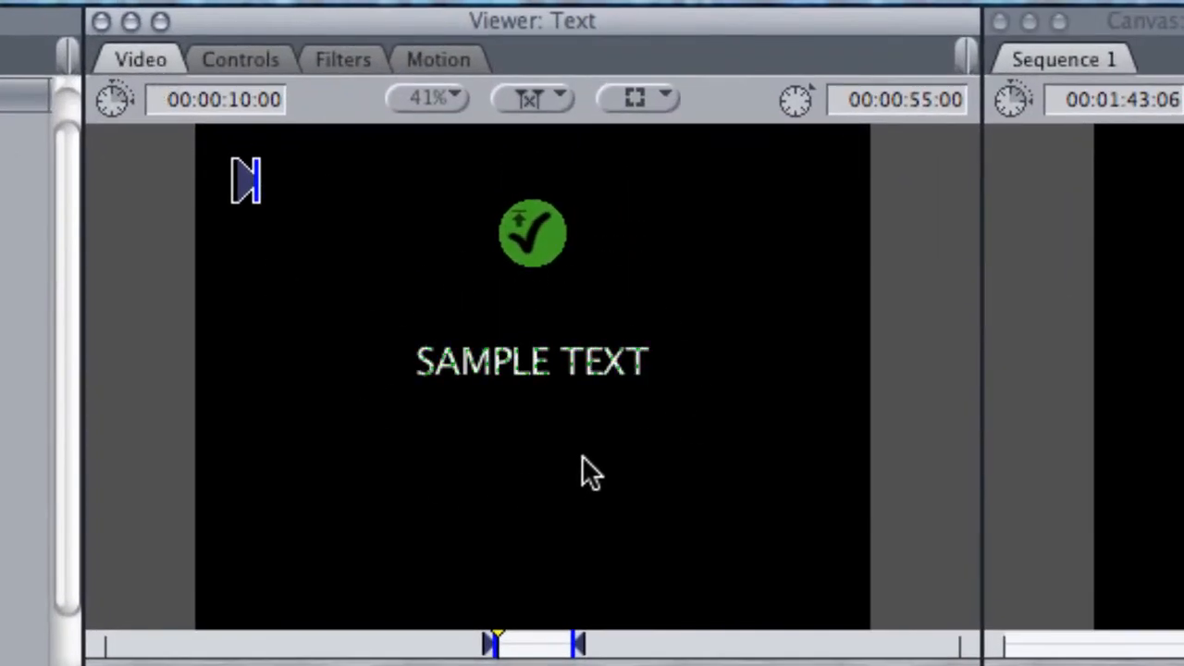
left_click(255, 58)
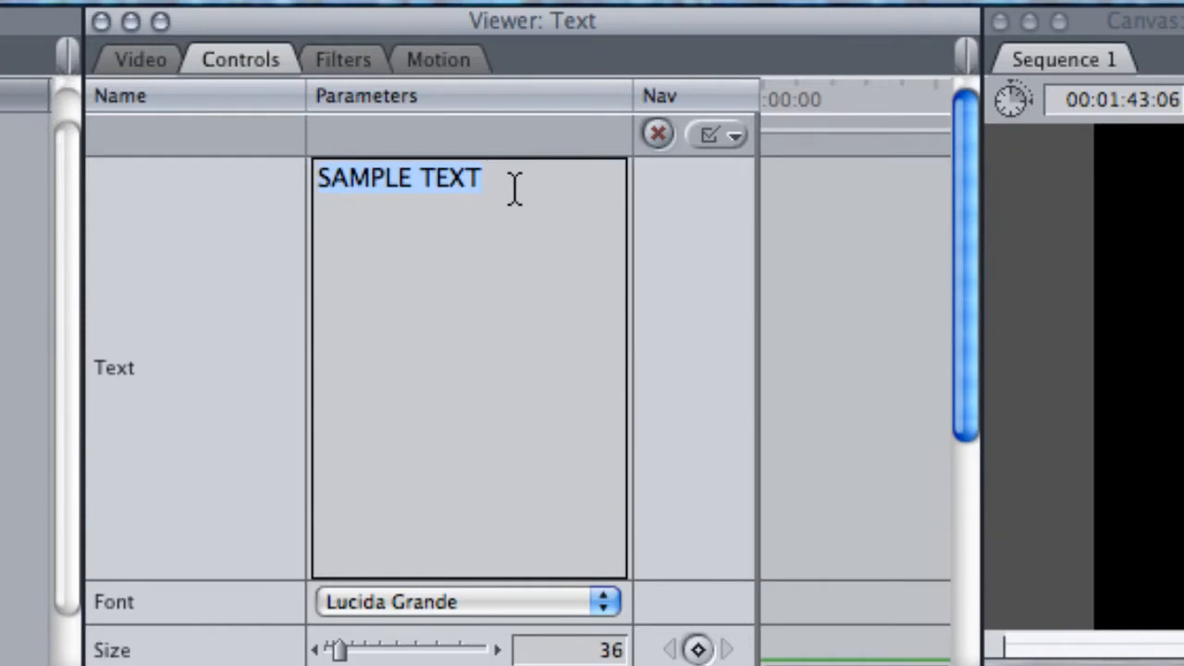
type("love")
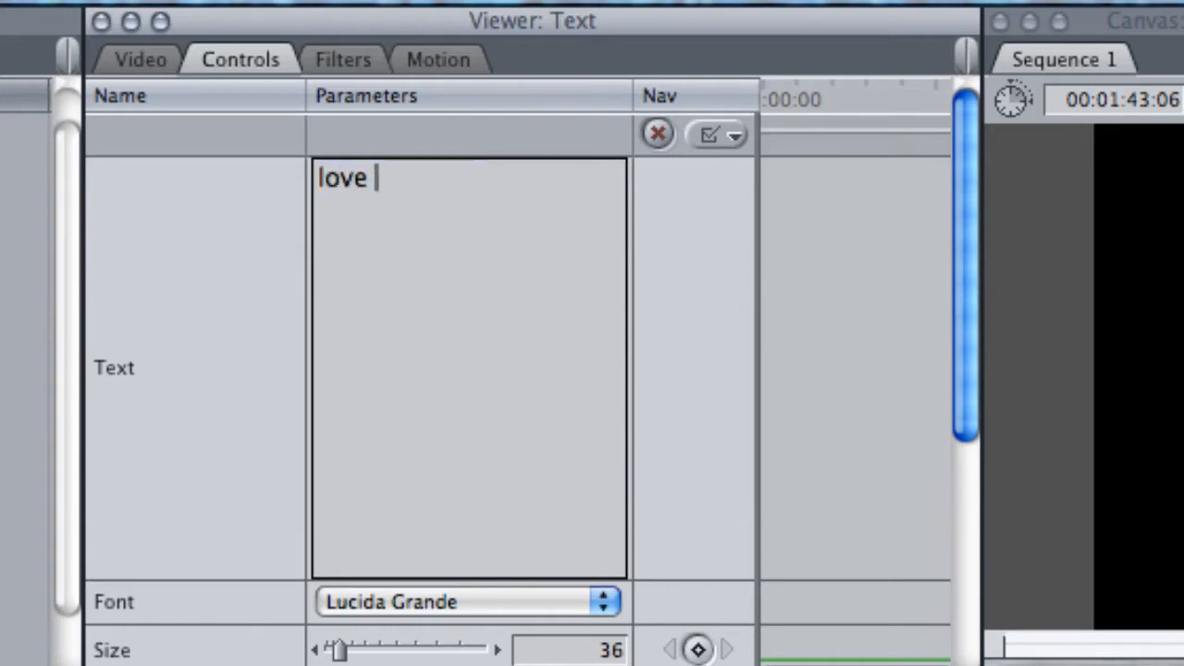
type(" is the way")
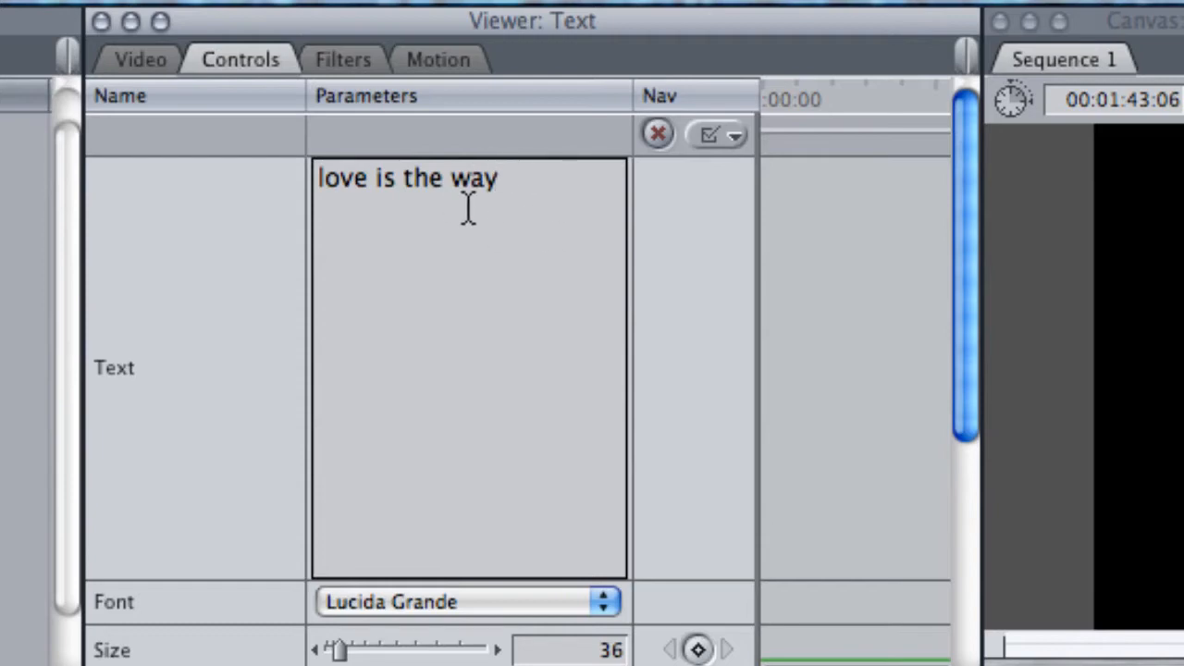
left_click(138, 63)
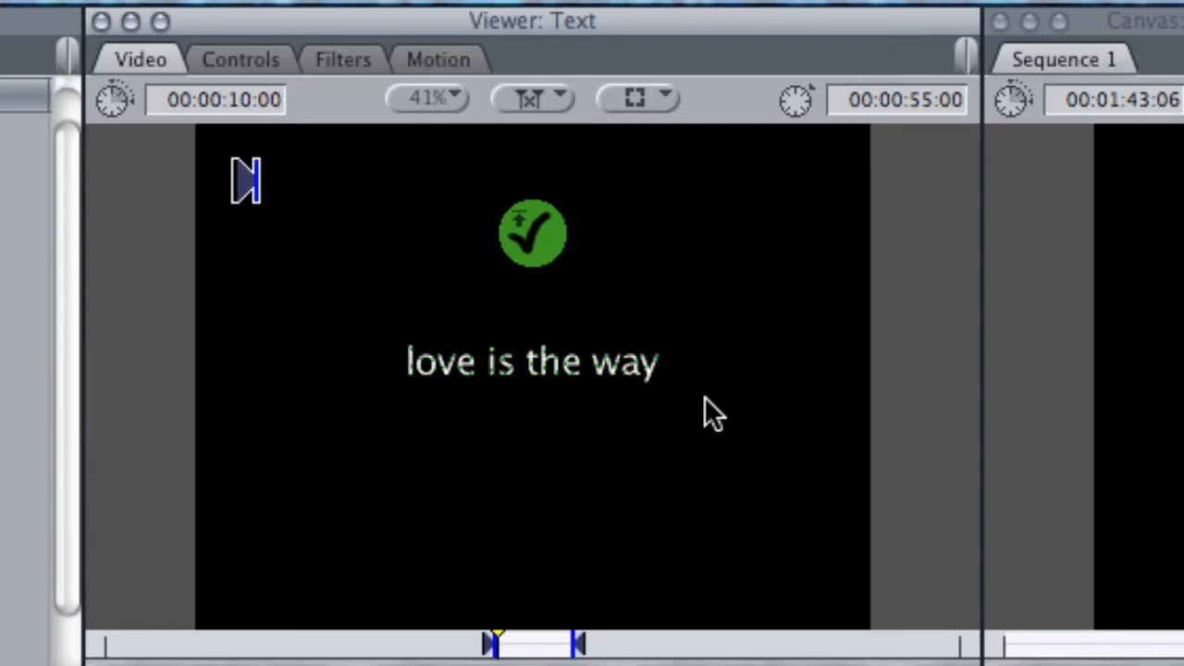
Set the font of the "love is the way" title to Adobe Arabic
left_click(245, 60)
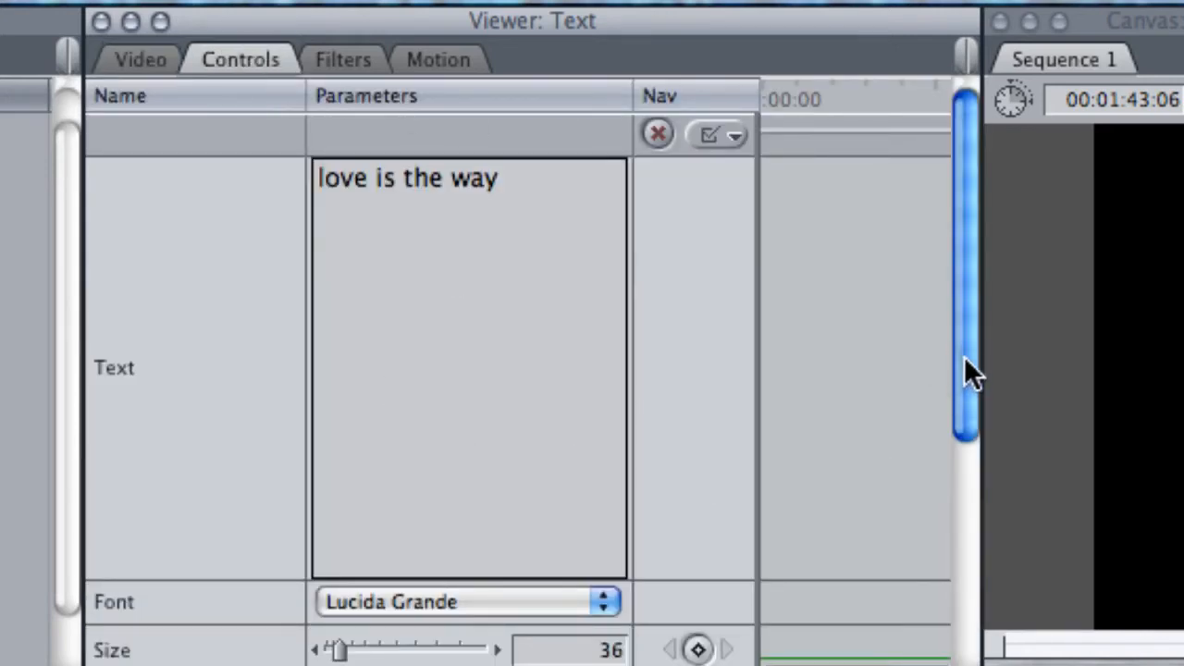
left_click_drag(964, 357, 964, 377)
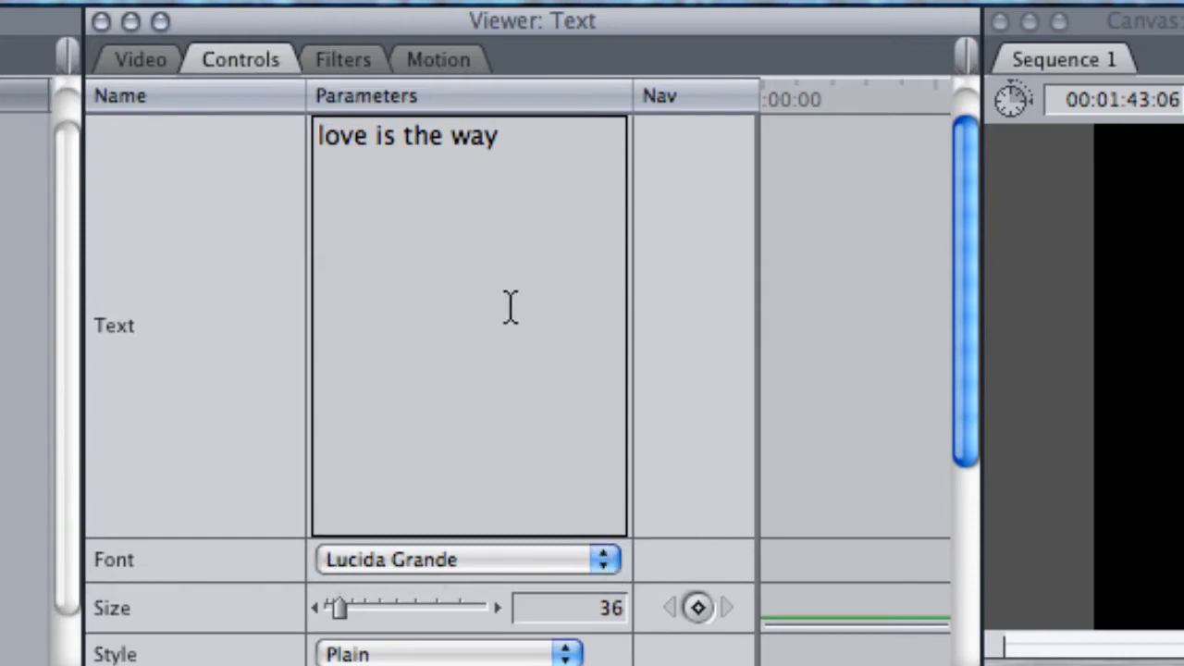
triple_click(545, 142)
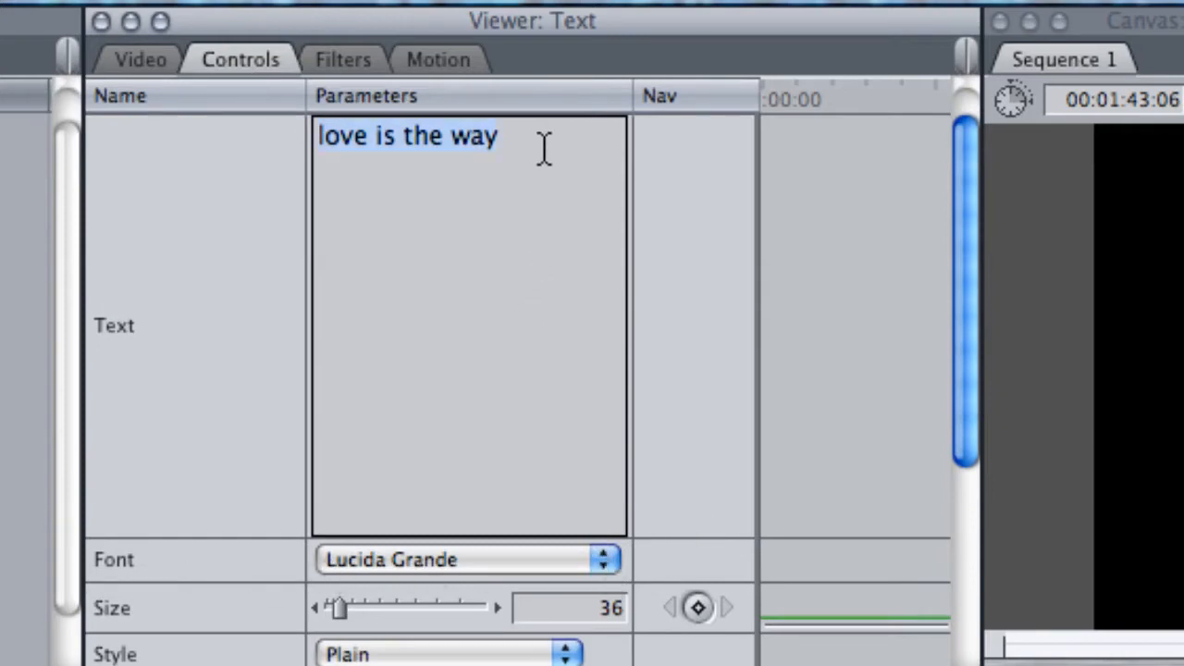
left_click(605, 559)
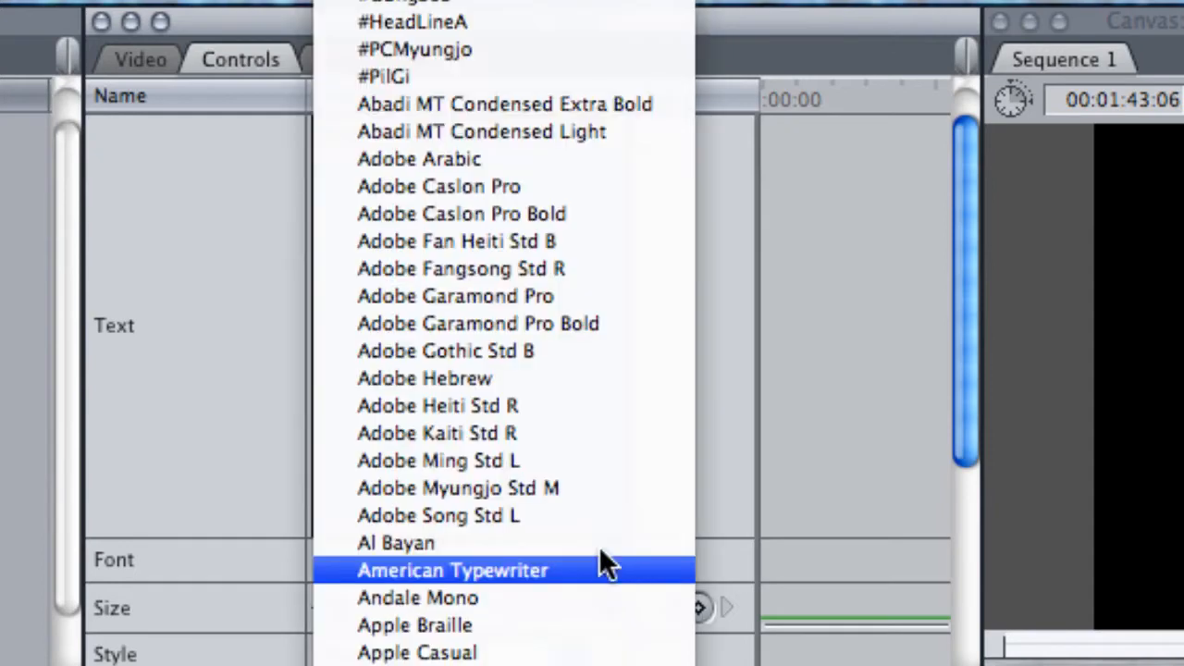
left_click(433, 157)
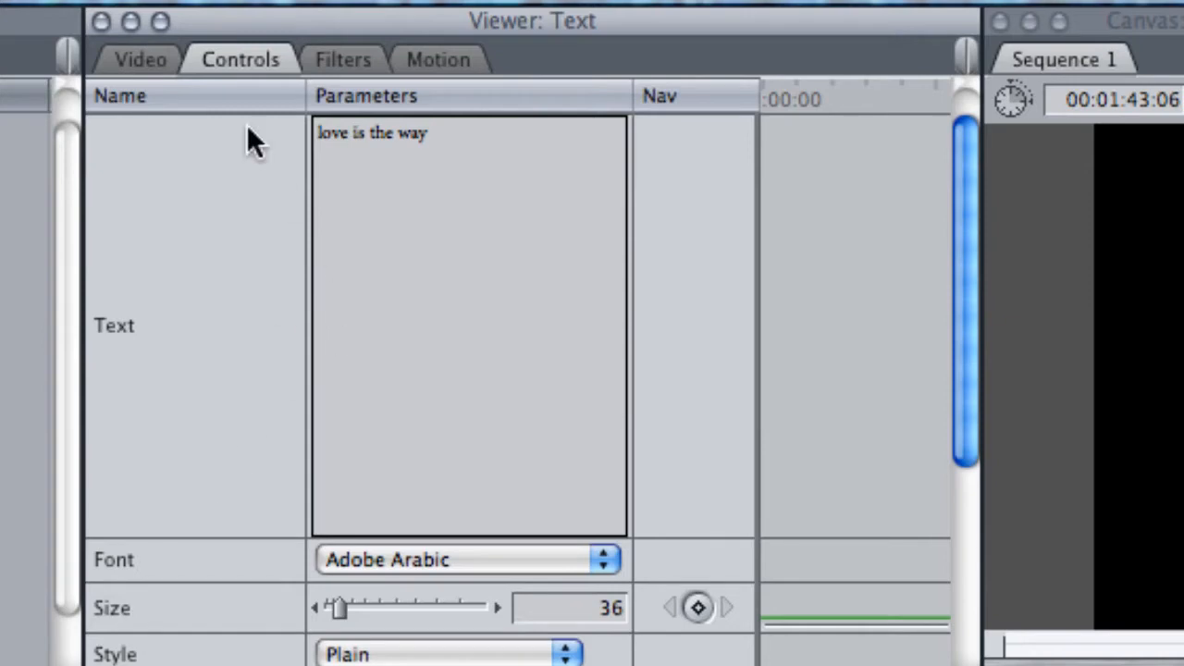
Detach the title's video preview into its own window and place it side by side with the text controls
left_click(131, 59)
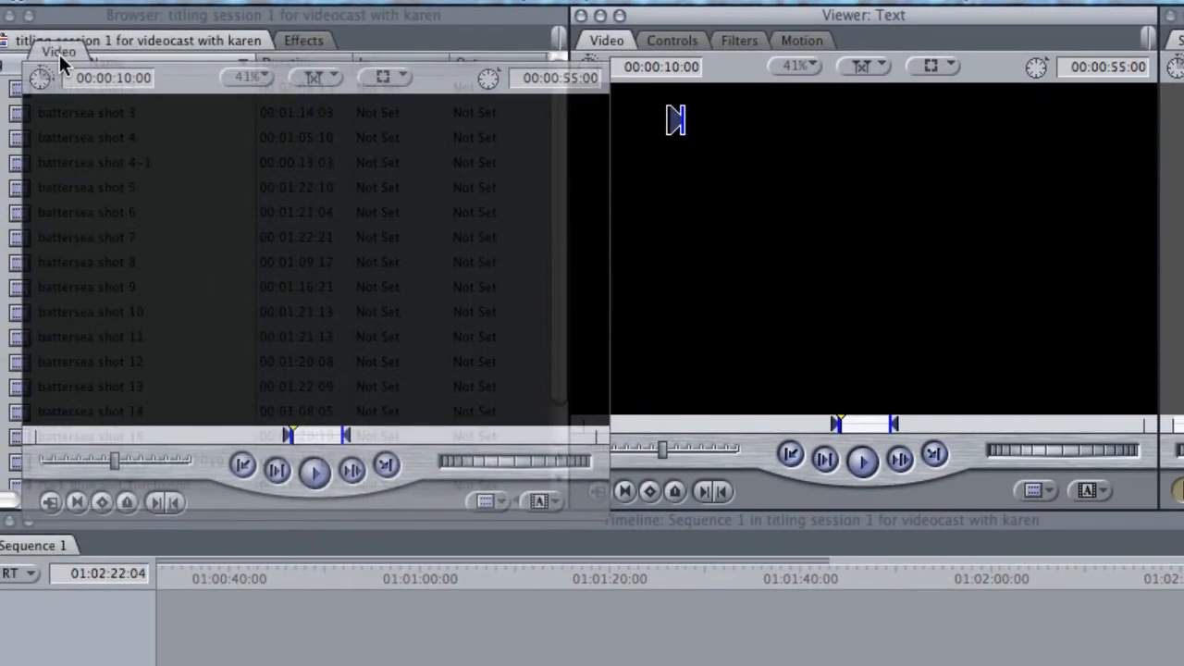
left_click_drag(65, 57, 37, 46)
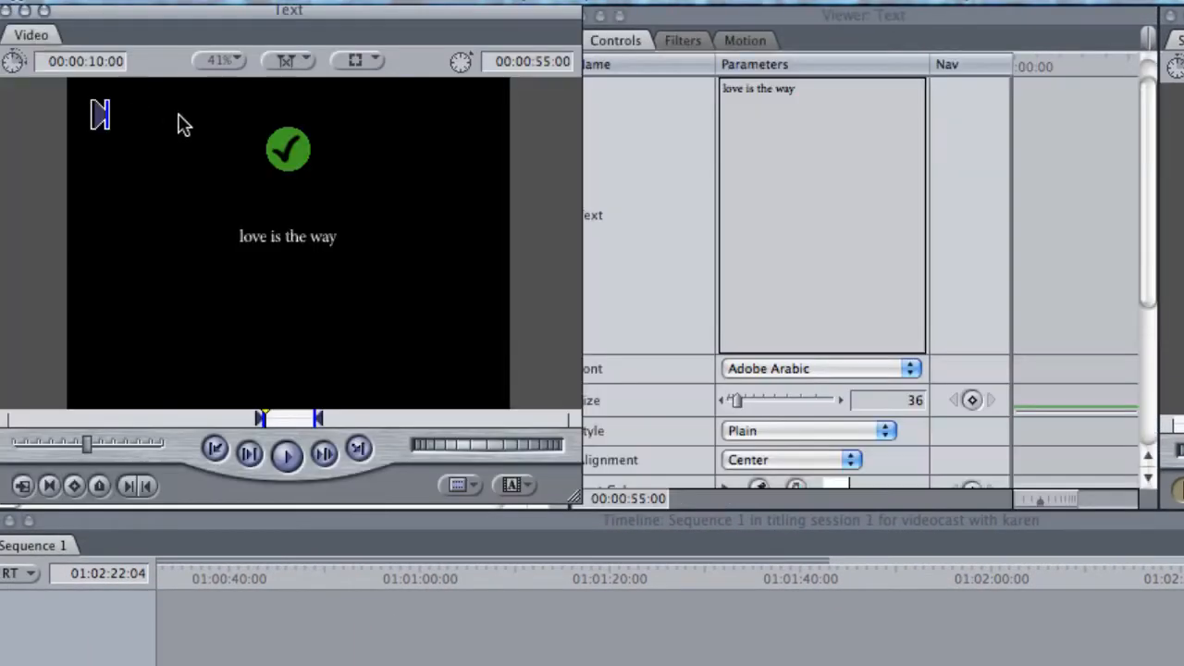
left_click(783, 21)
left_click_drag(783, 19, 825, 29)
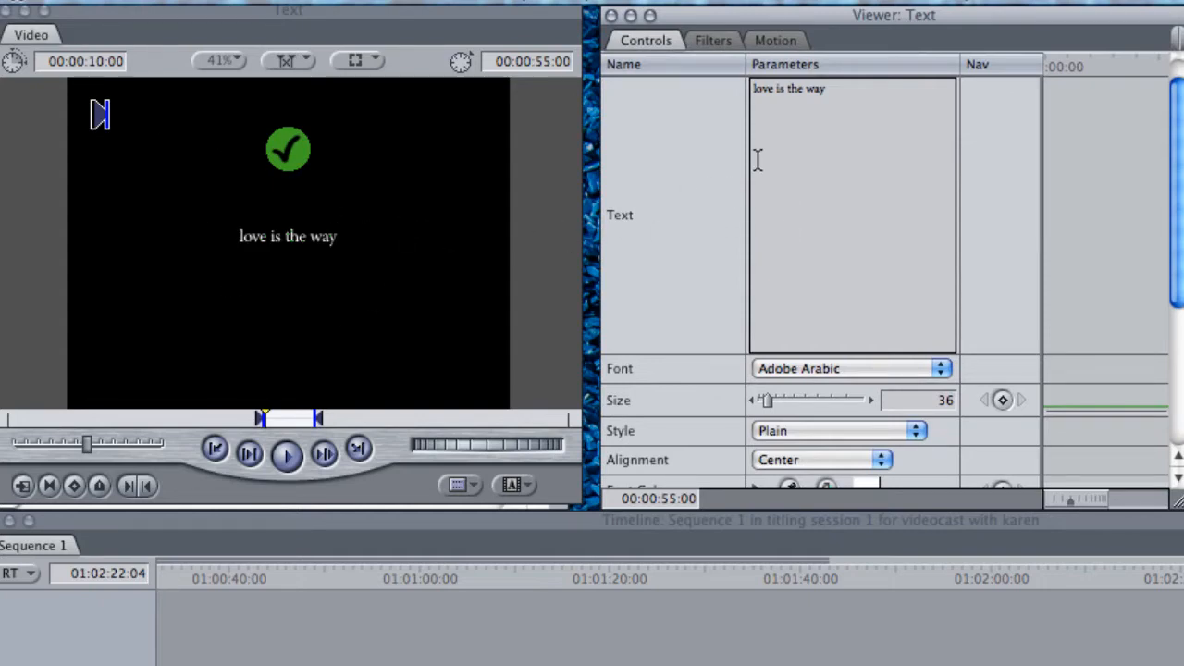
Set the title's font to AppleGothic and shorten its text to "love"
left_click(944, 371)
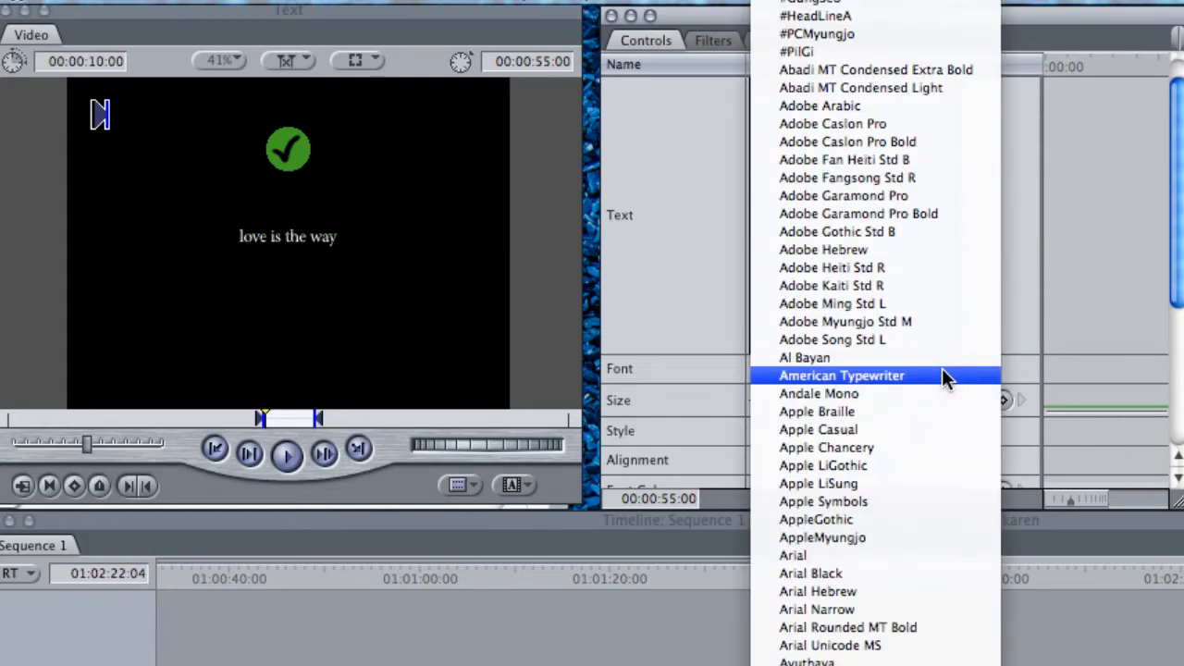
left_click(850, 521)
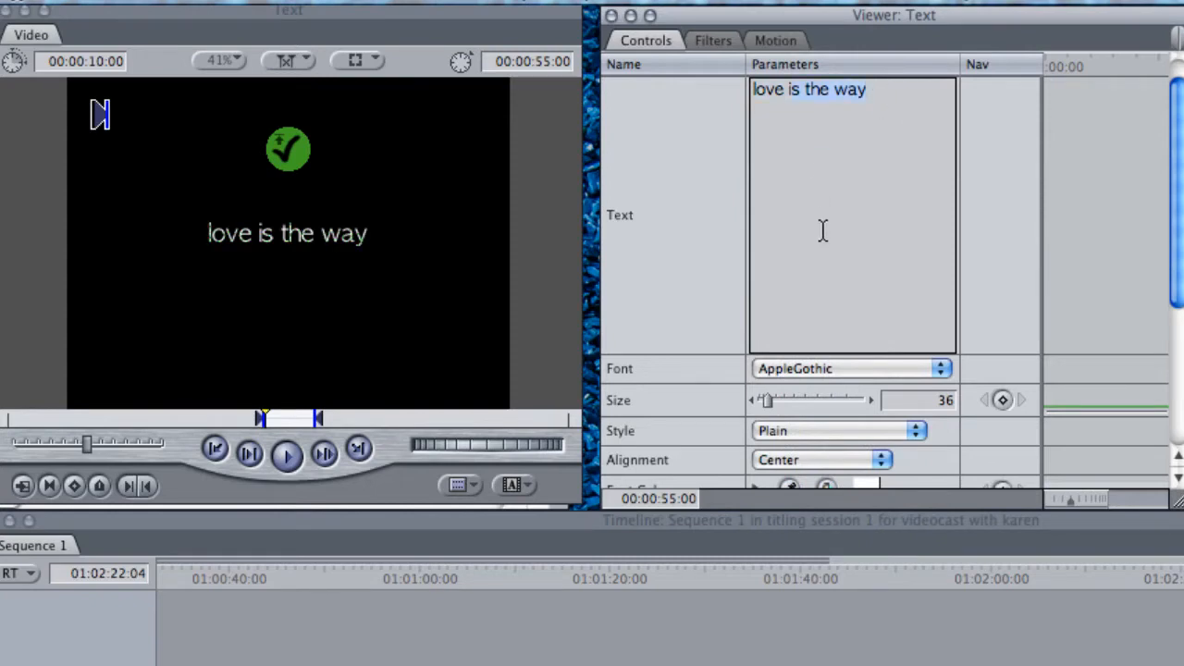
key("BackSpace")
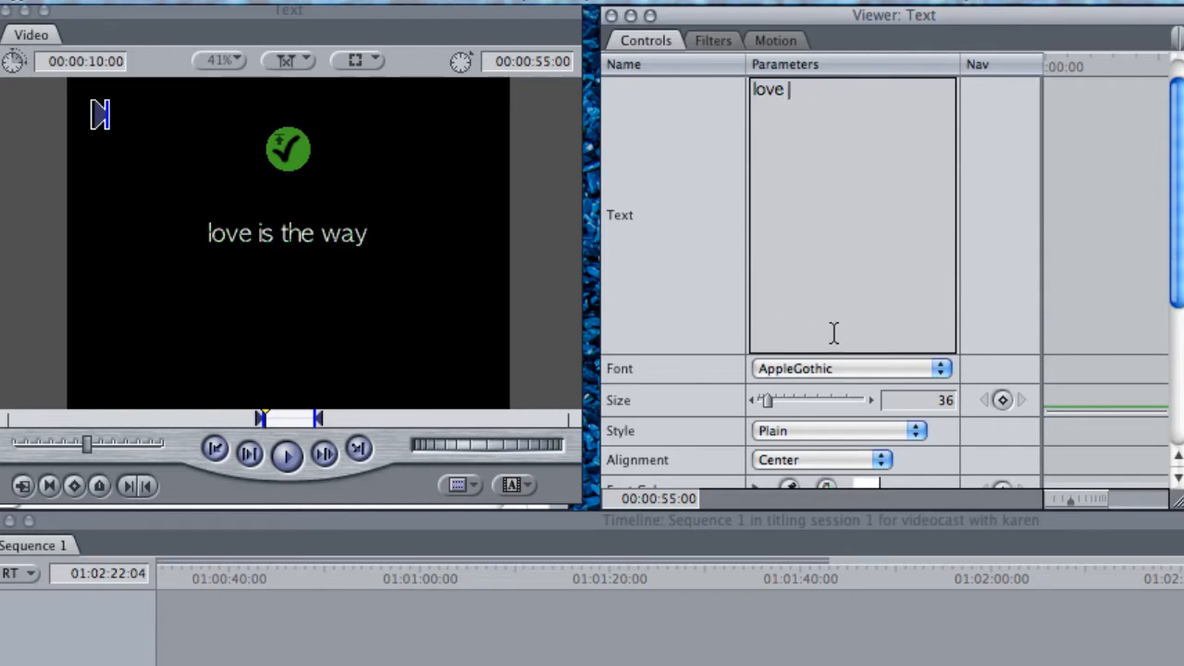
Set the size of the "love" title to 48
left_click(872, 397)
left_click(872, 397)
left_click(872, 397)
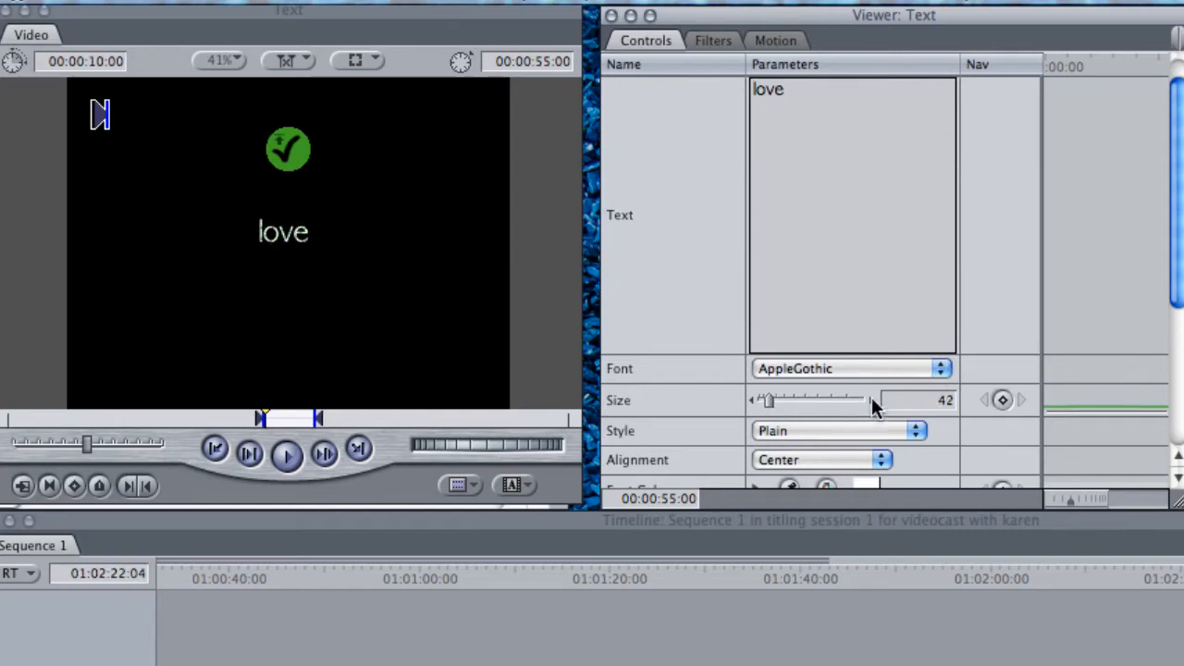
left_click(871, 397)
left_click(869, 397)
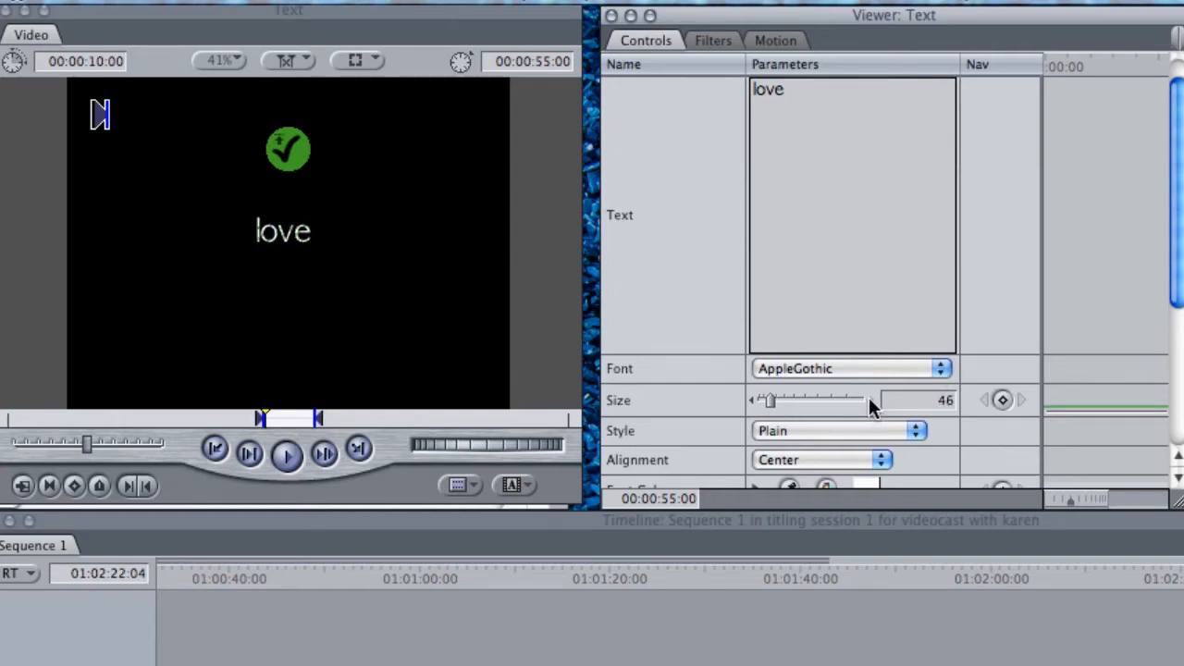
left_click(869, 397)
left_click(868, 397)
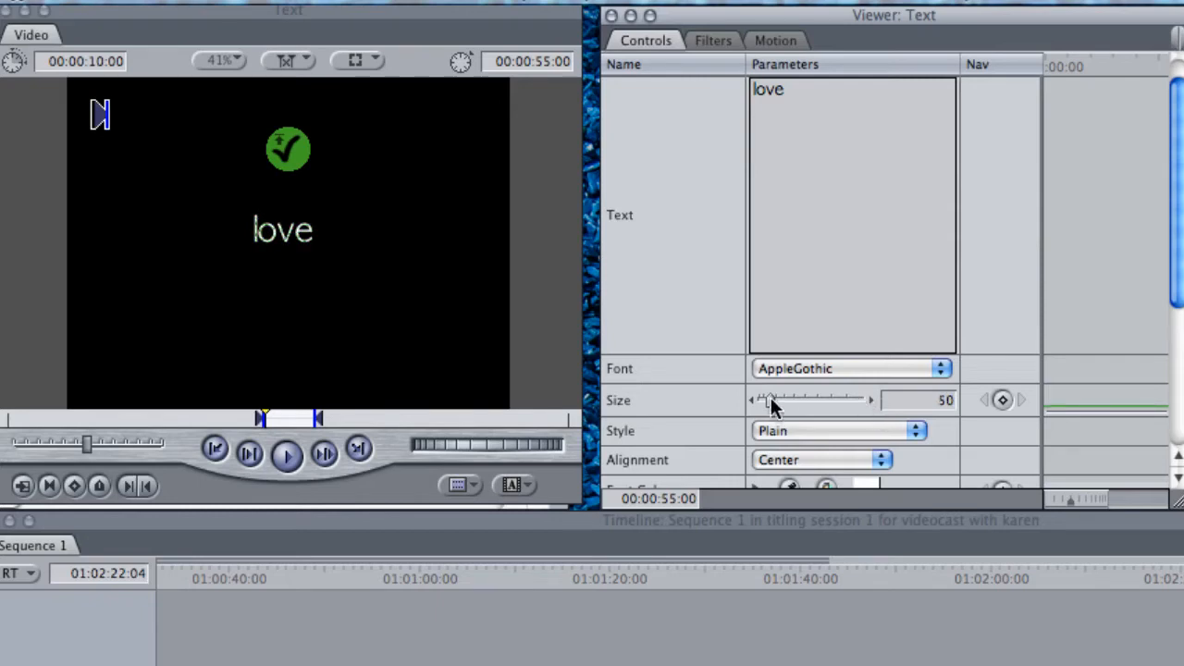
mouse_move(771, 398)
left_mouse_down()
mouse_move(788, 399)
mouse_move(770, 400)
left_mouse_up()
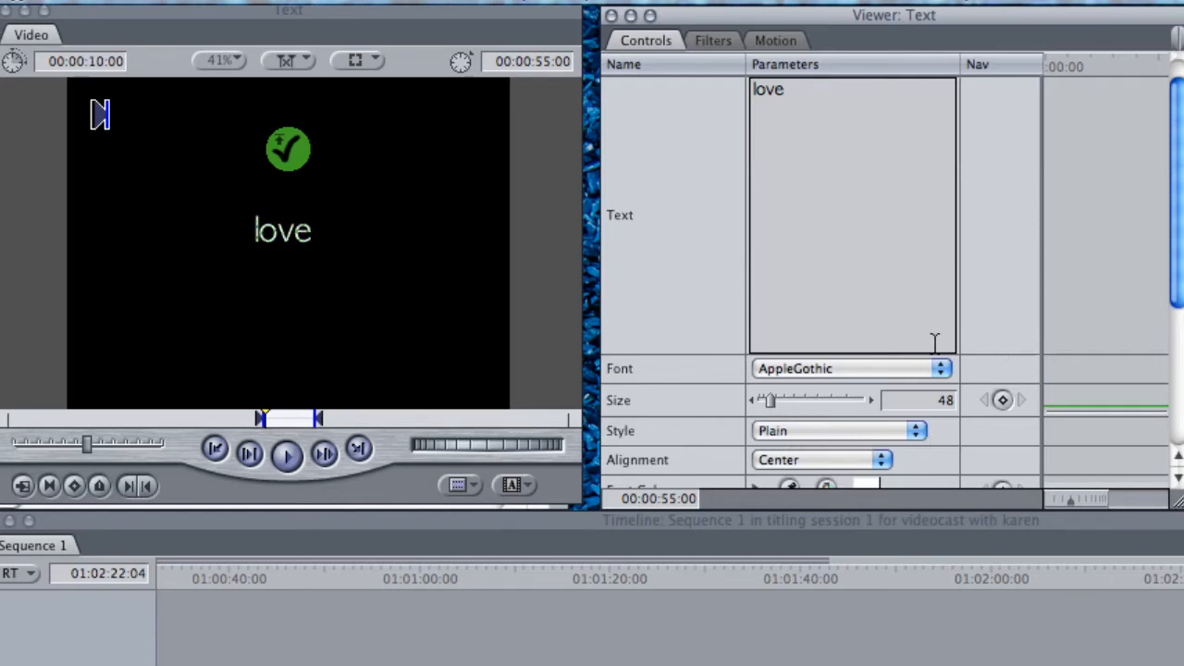
Try the Apple Braille, Arial and Bell MT fonts on the "love" title
left_click(941, 369)
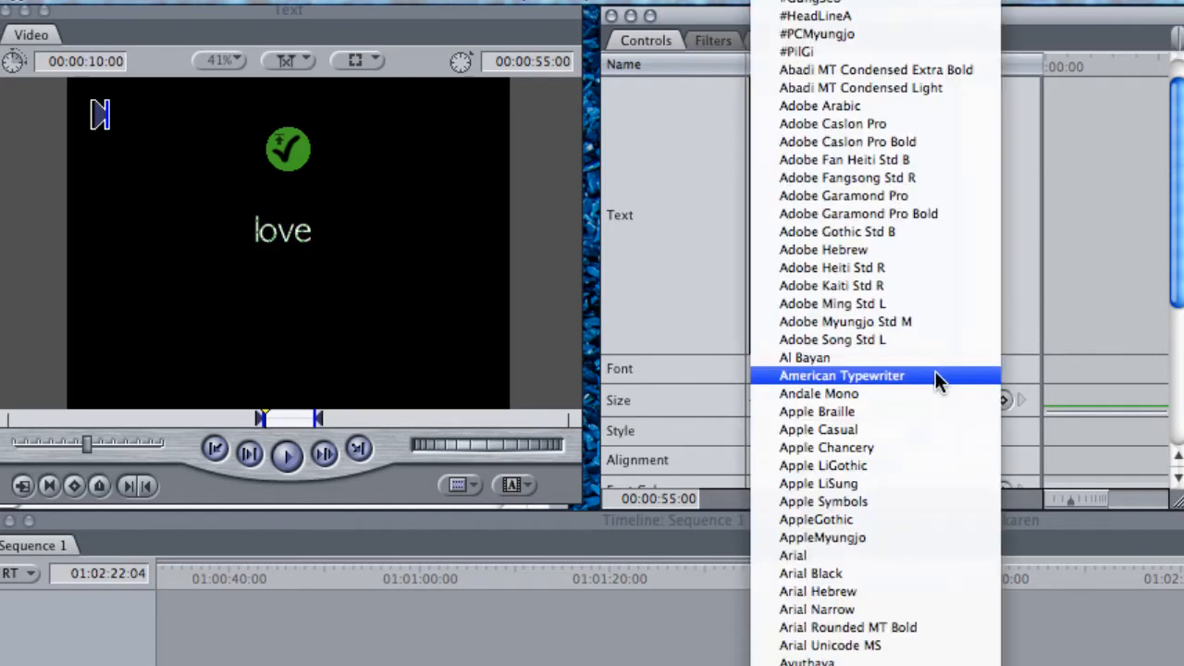
left_click(900, 412)
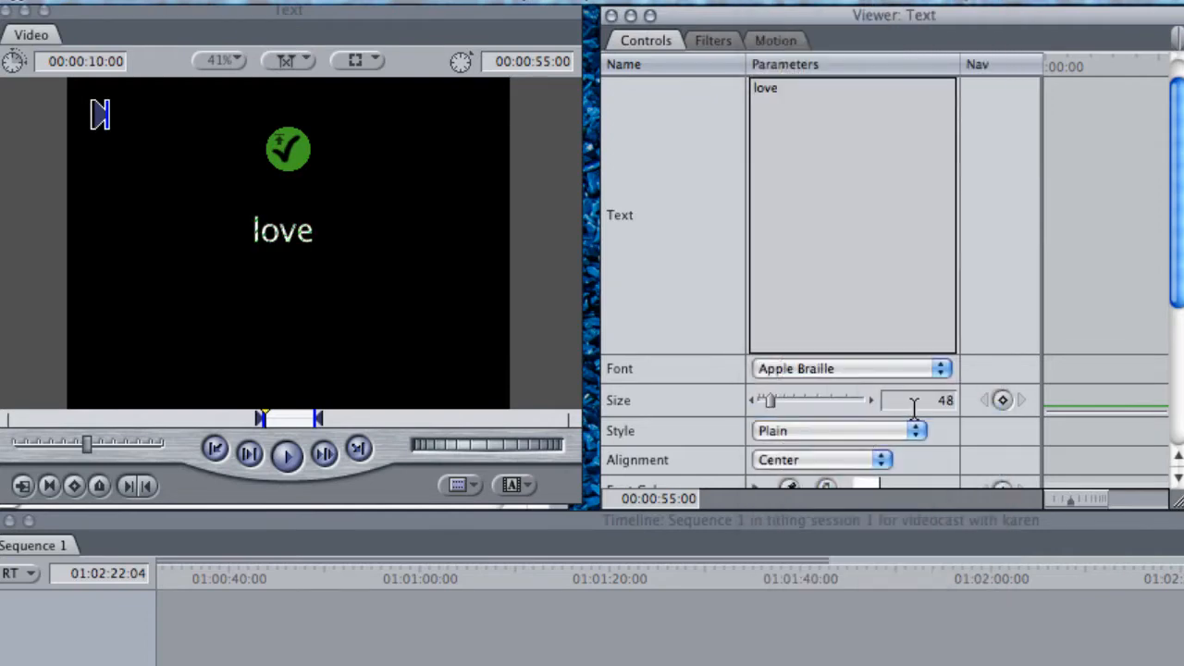
left_click(944, 369)
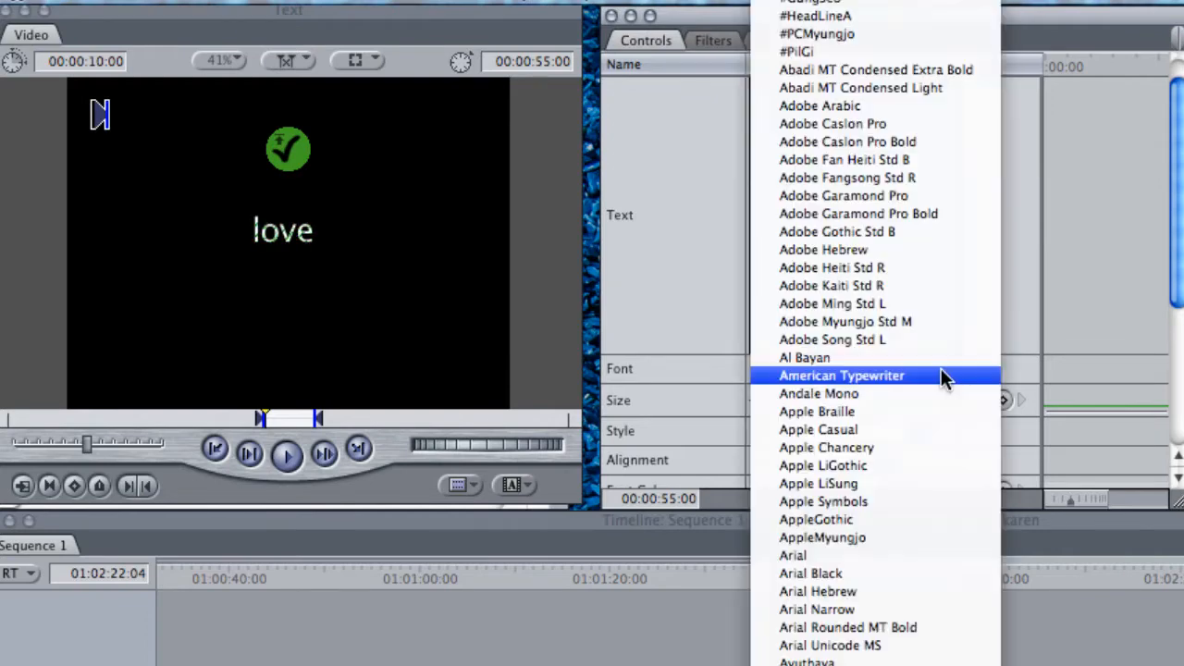
left_click(852, 556)
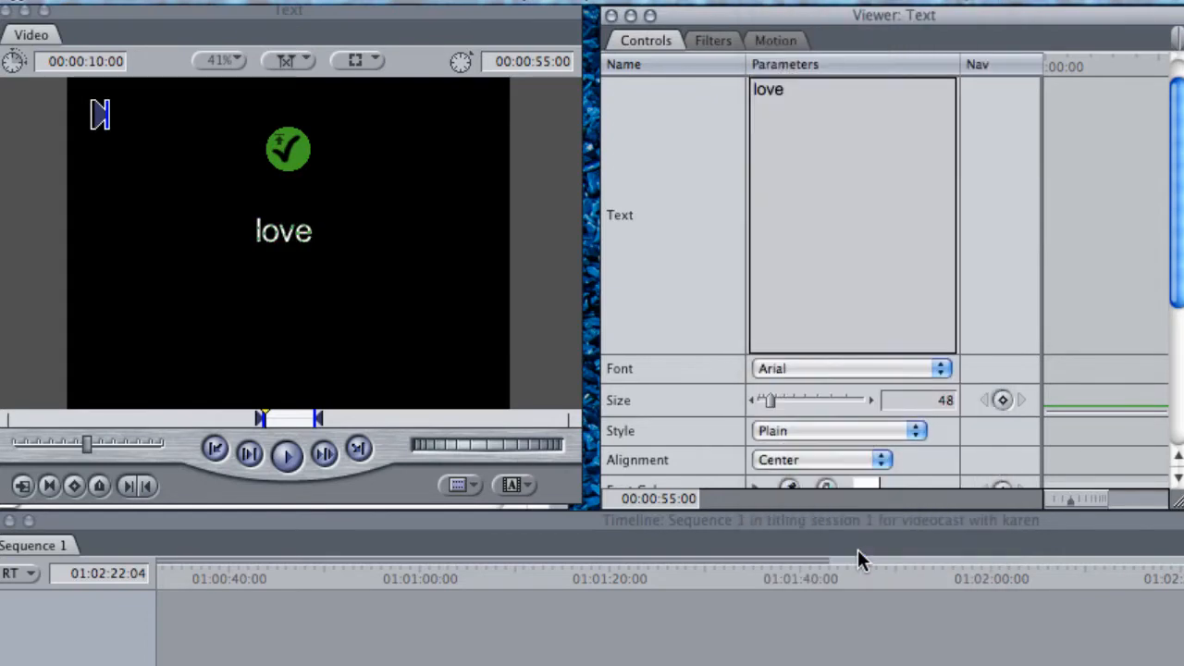
left_click(944, 370)
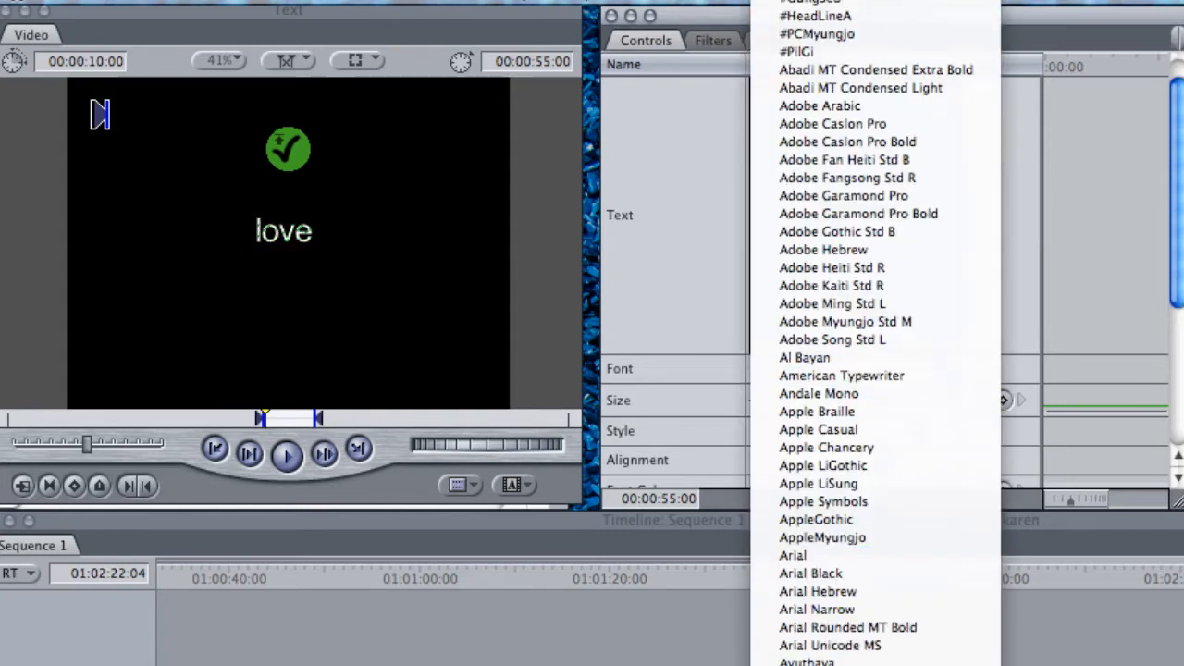
left_click(833, 665)
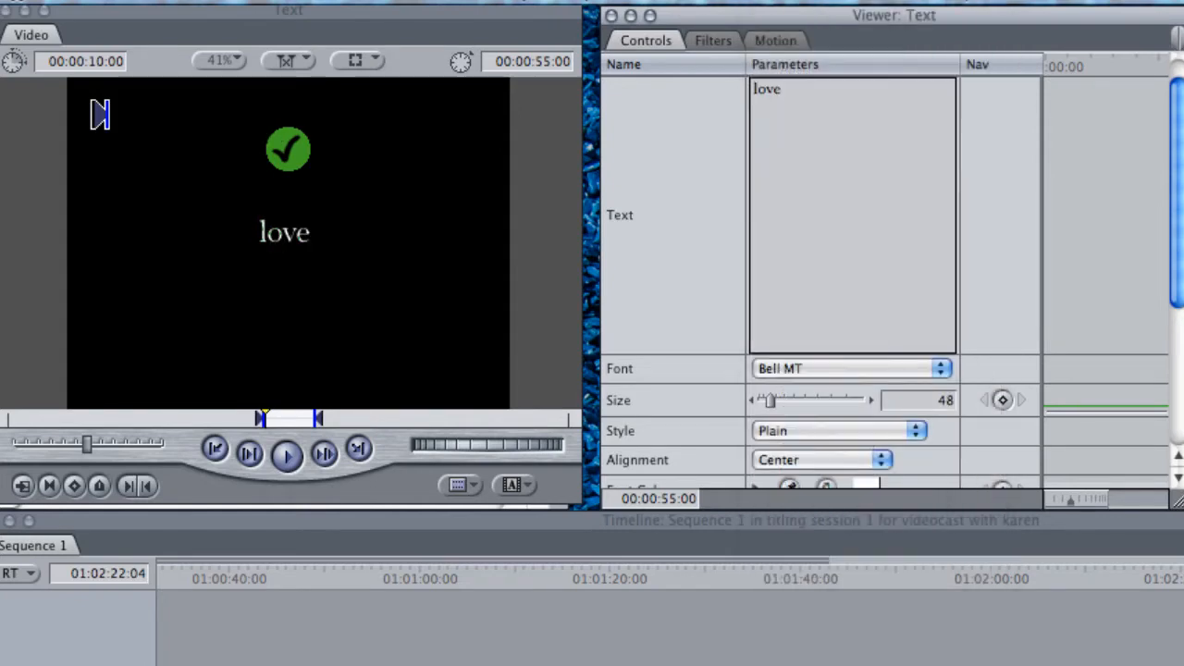
Set the "love" title's font to Bauhaus 93 and enlarge its size to 122
left_click(940, 369)
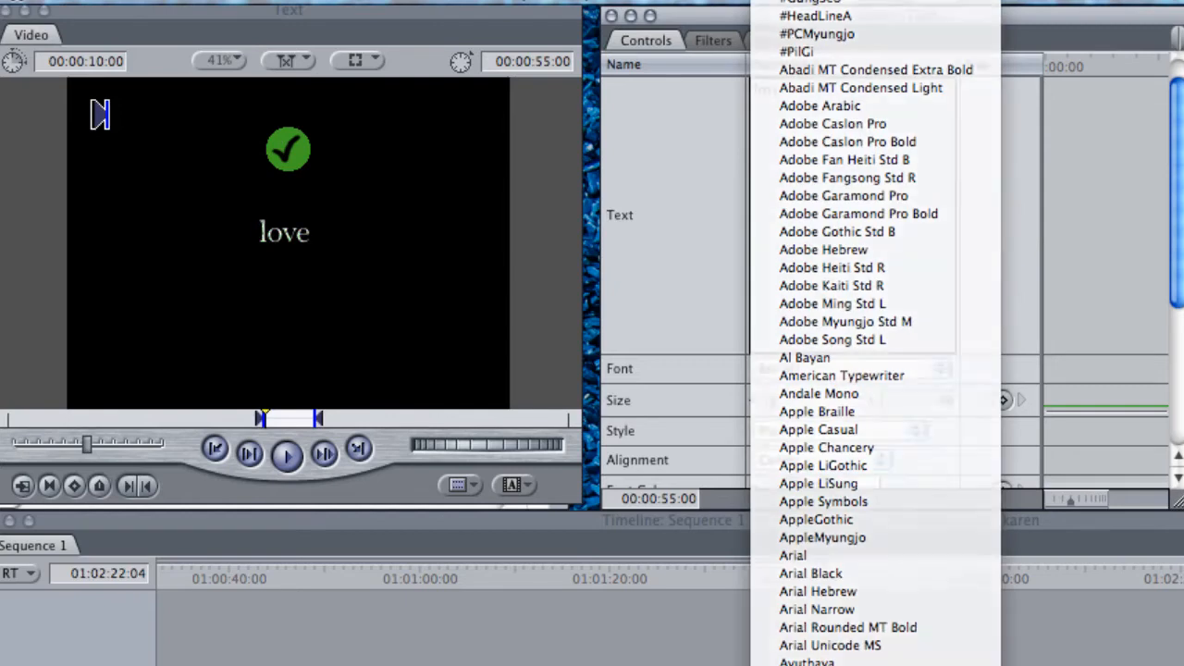
left_click(805, 542)
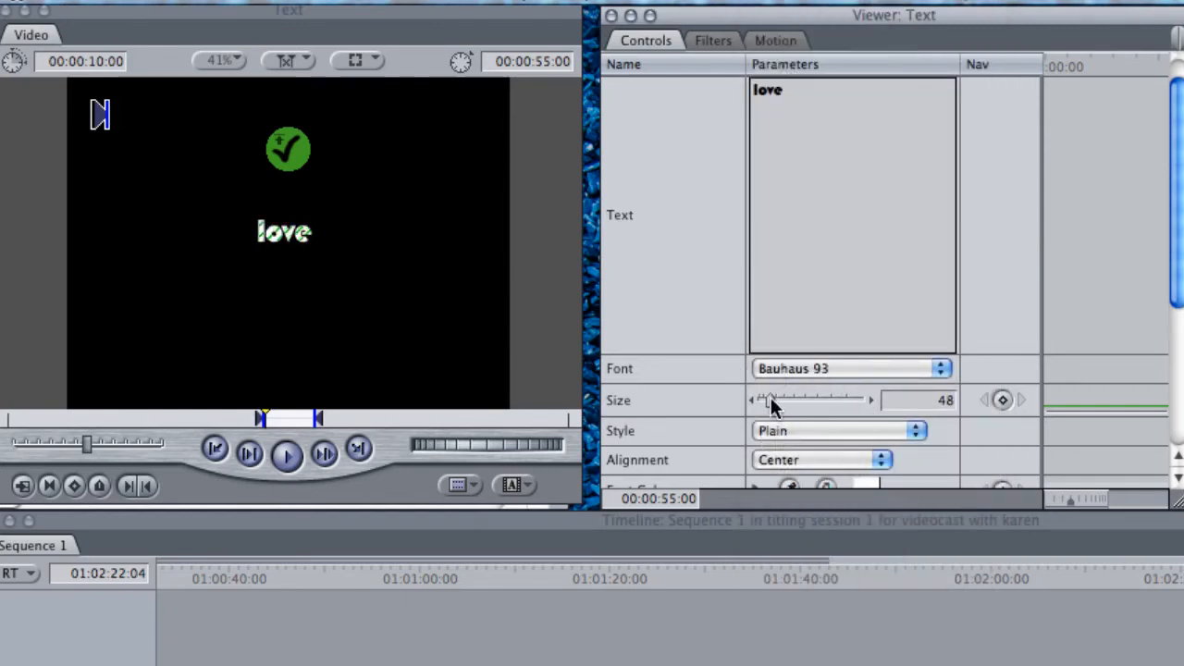
left_click_drag(771, 397, 786, 402)
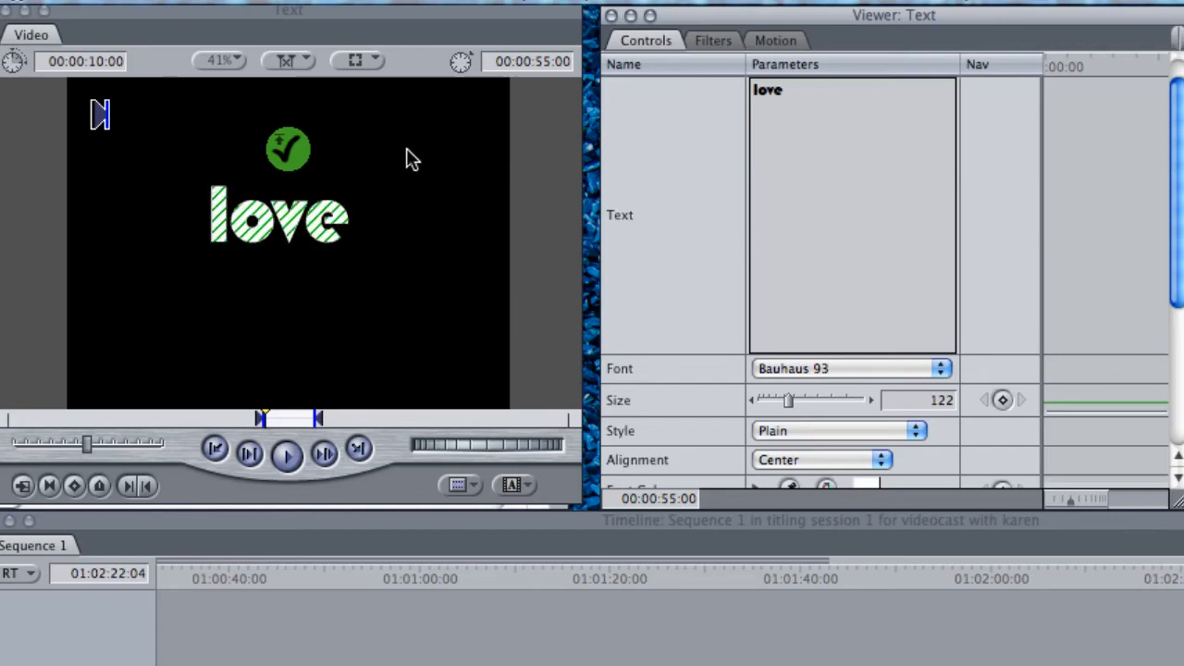
Show the title safe guides over the preview and move the title's origin to about 18.11, 48.2
left_click(372, 62)
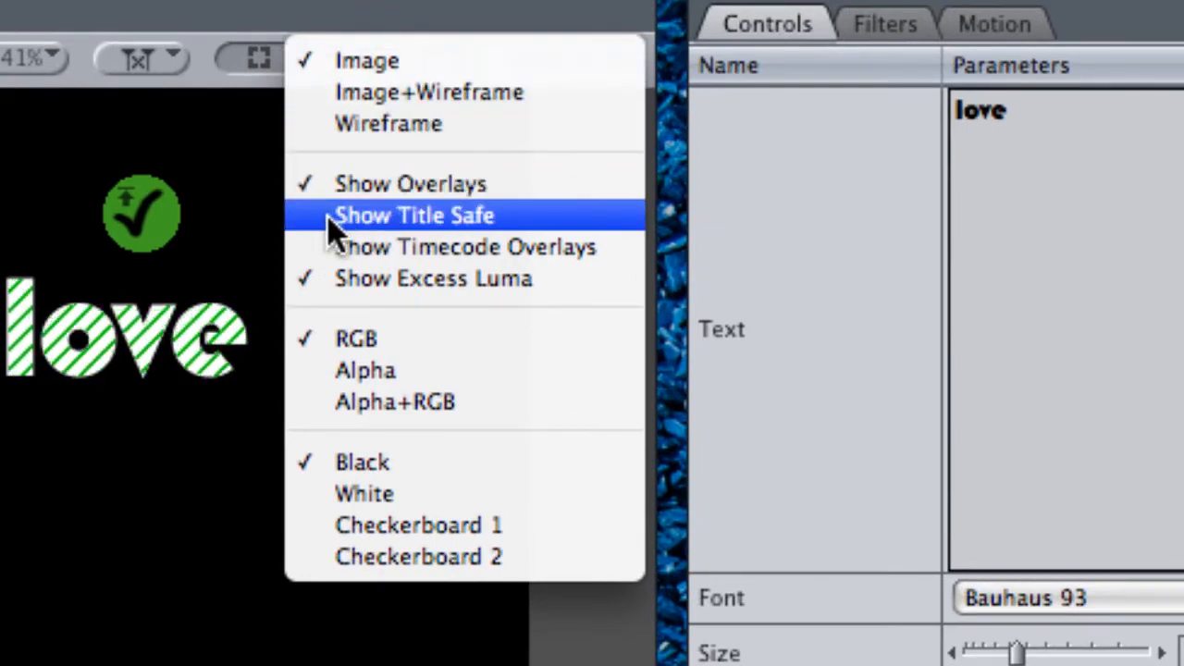
left_click(329, 216)
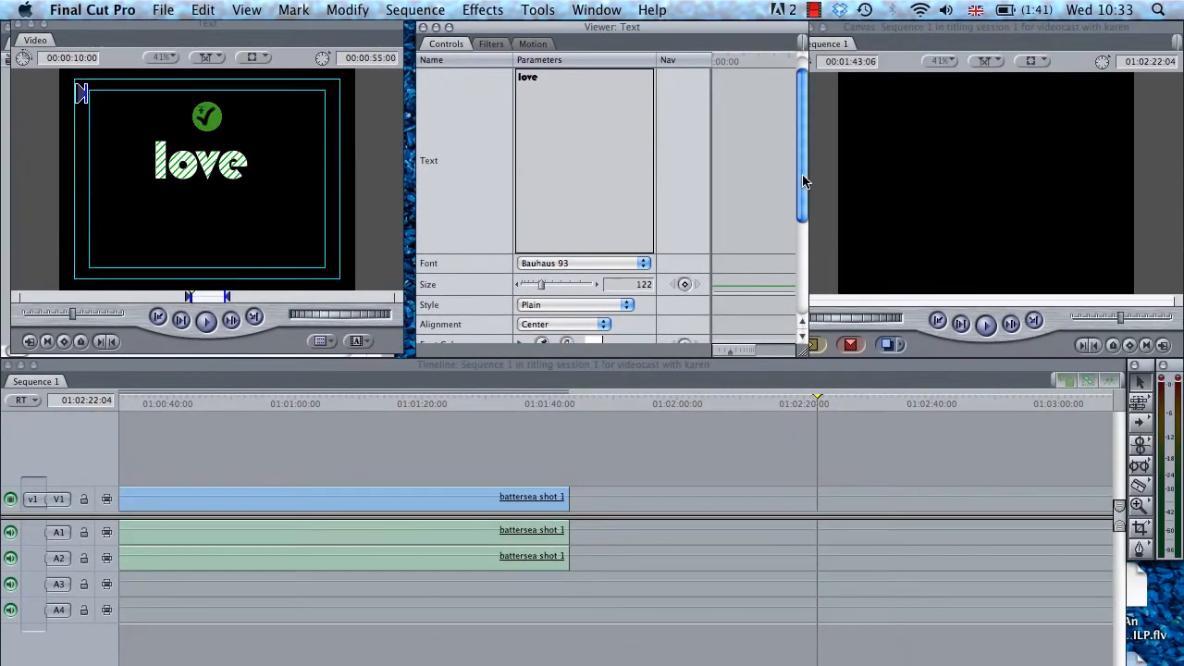
left_click_drag(803, 181, 799, 219)
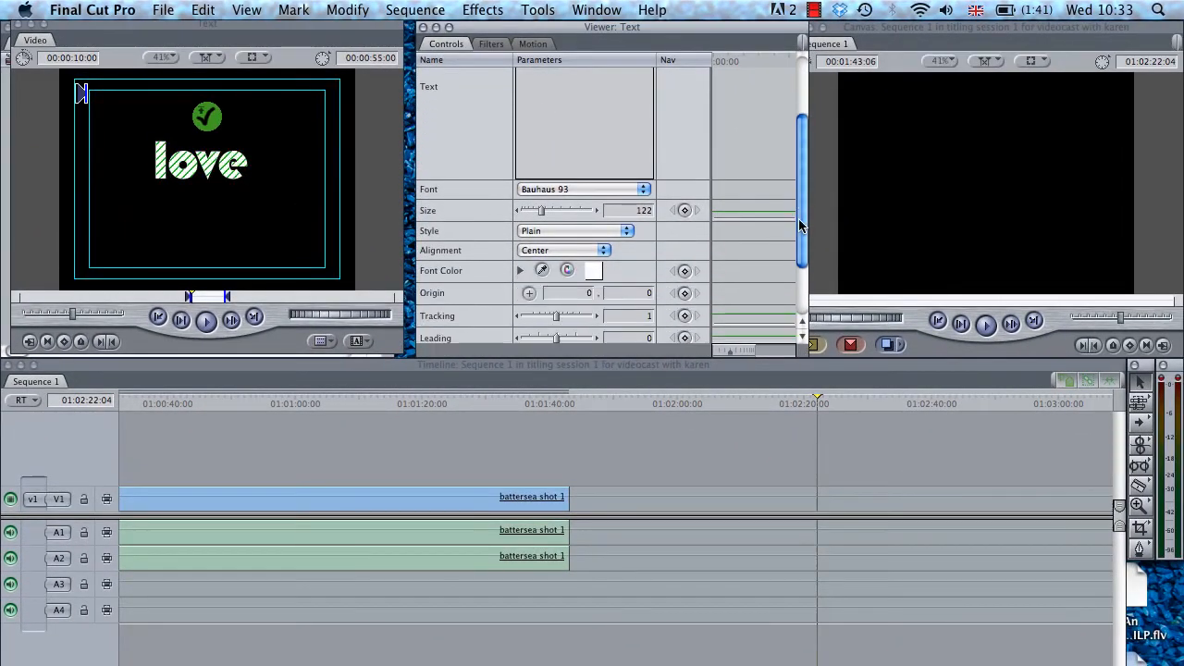
left_click(528, 293)
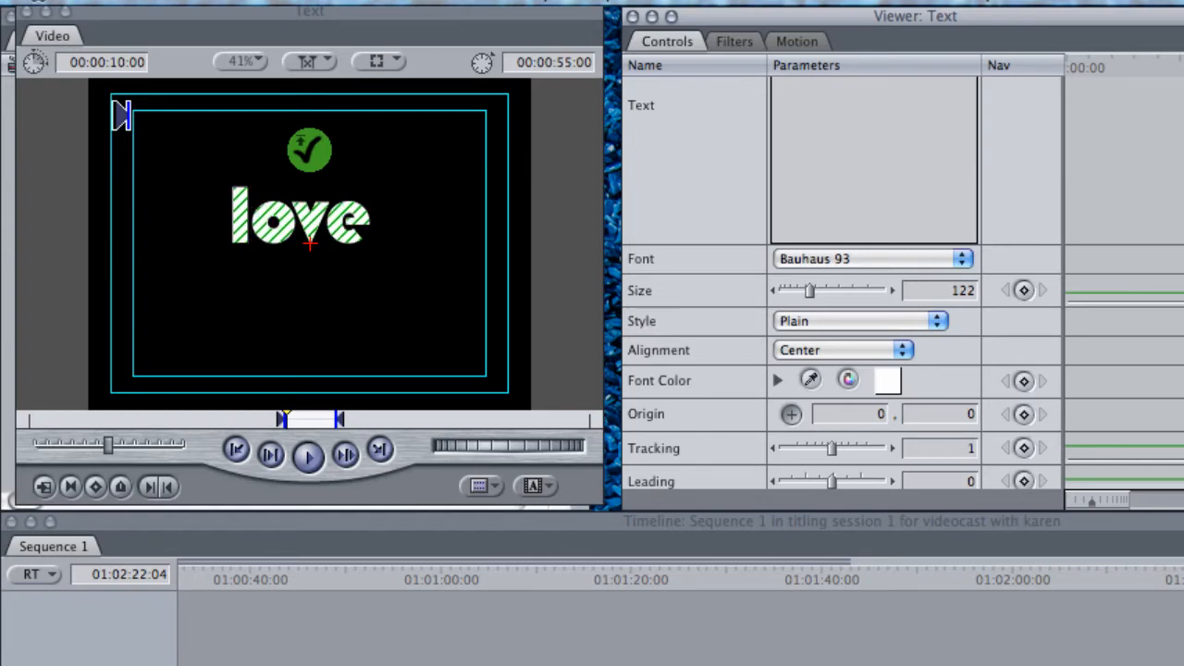
left_click_drag(309, 245, 323, 279)
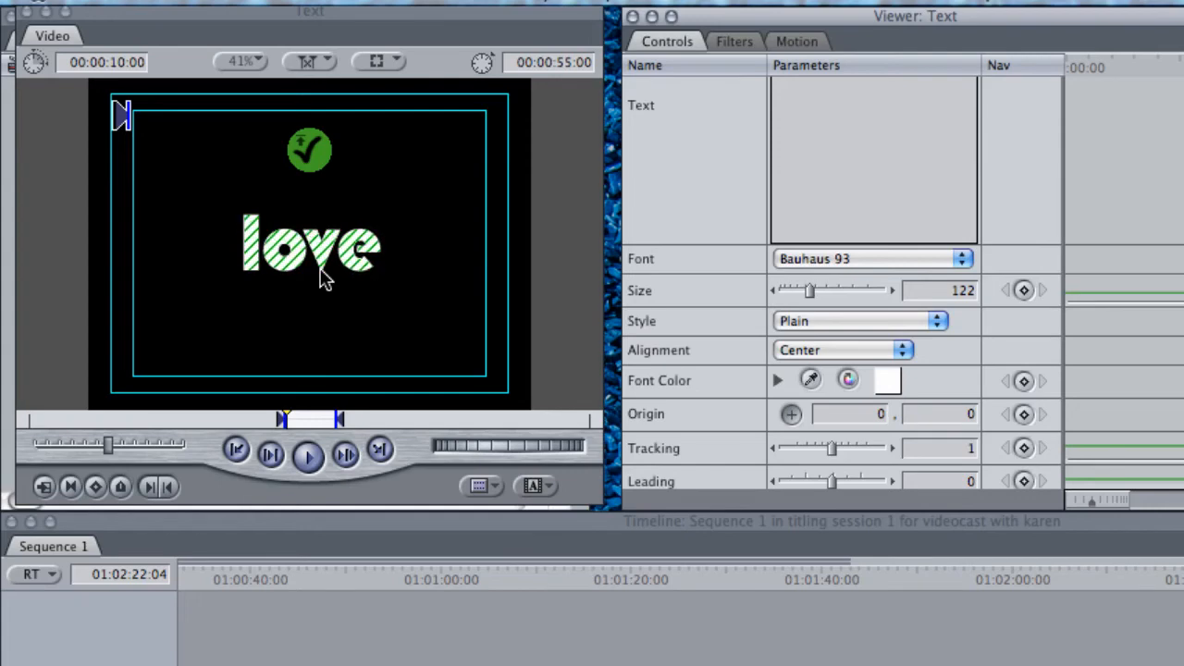
left_click_drag(323, 278, 324, 279)
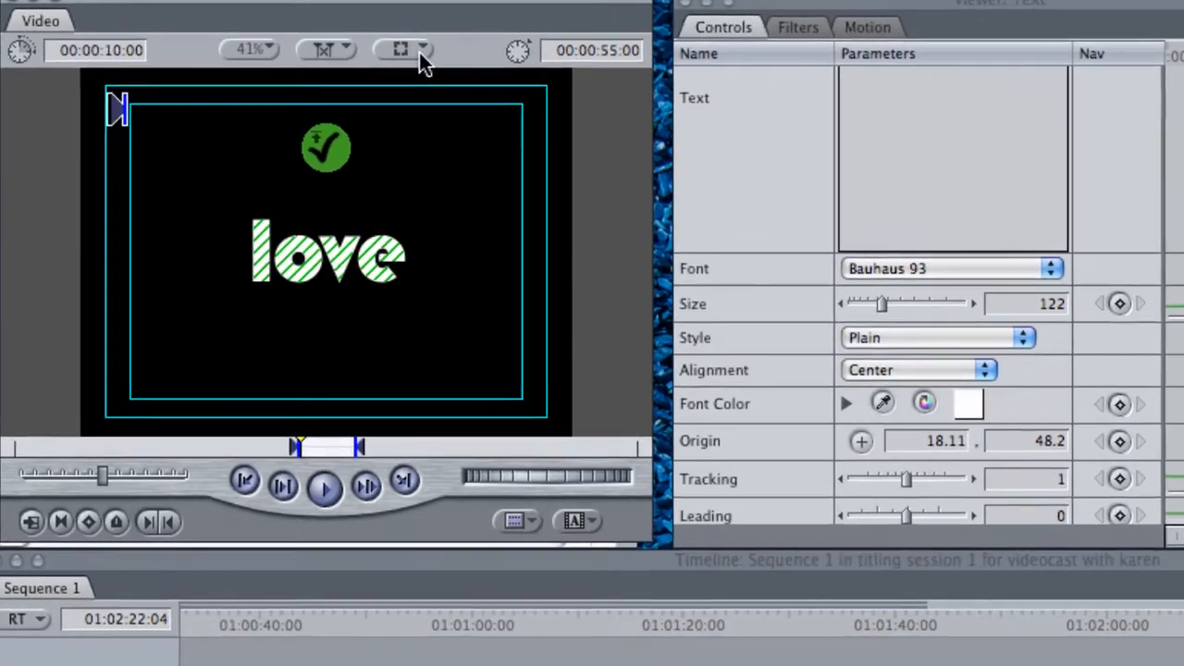
Switch the title preview to Image+Wireframe and move the title's origin to about 18.11, 36.15 near the wireframe centre
left_click(376, 61)
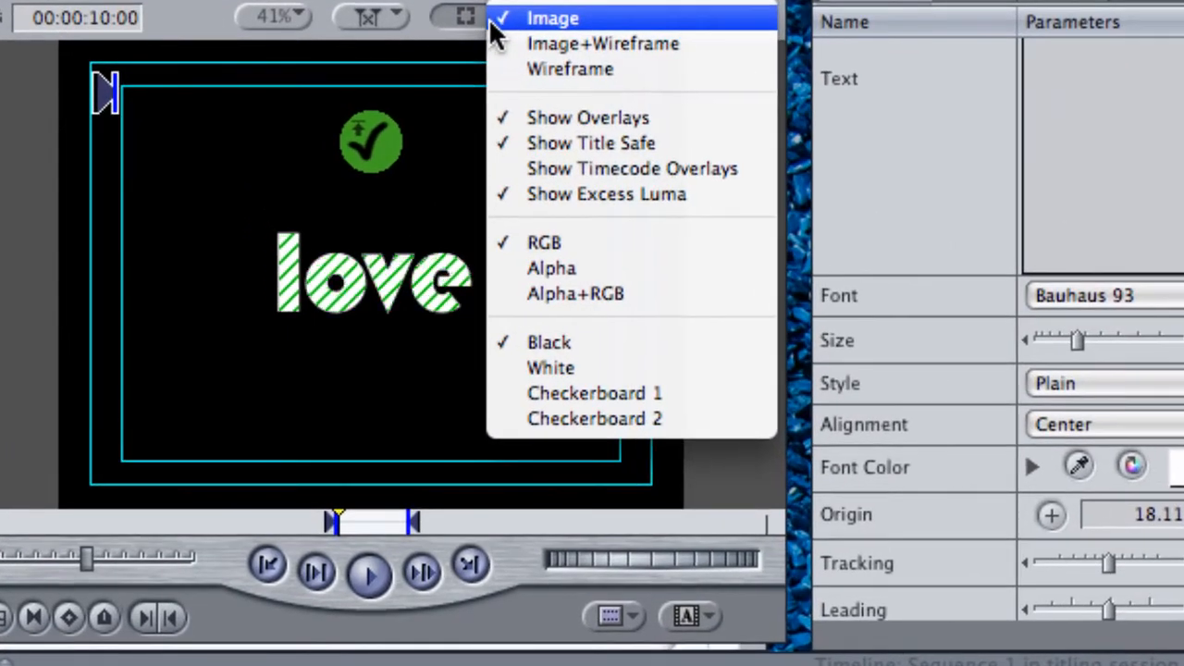
left_click(518, 43)
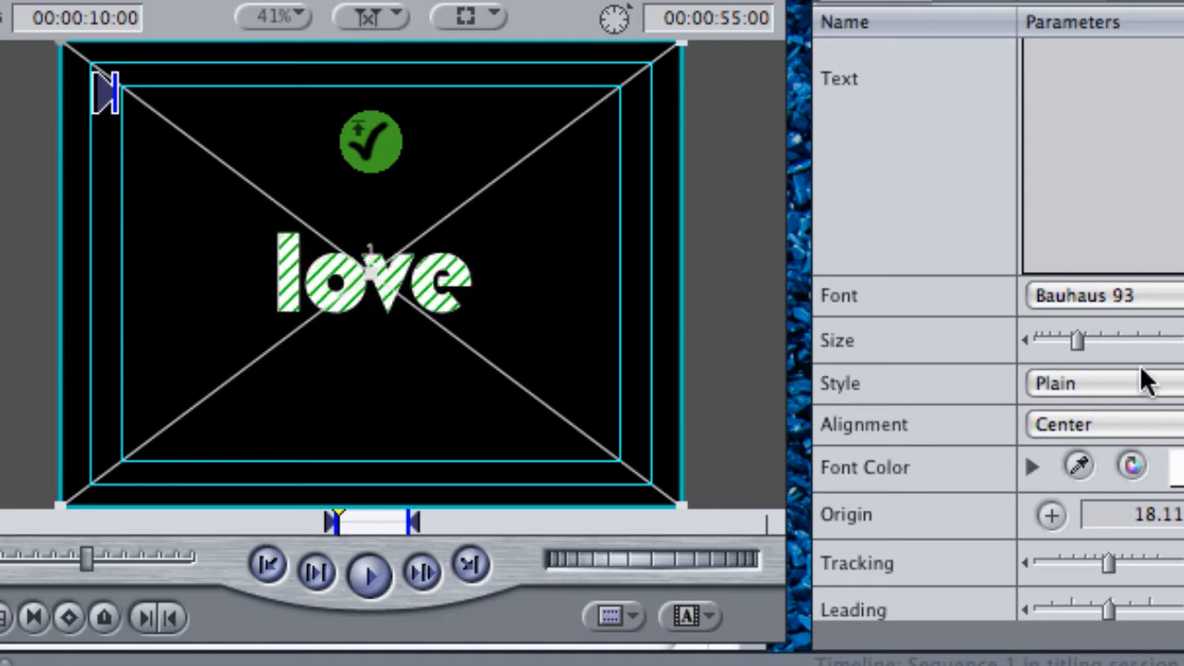
left_click(1052, 515)
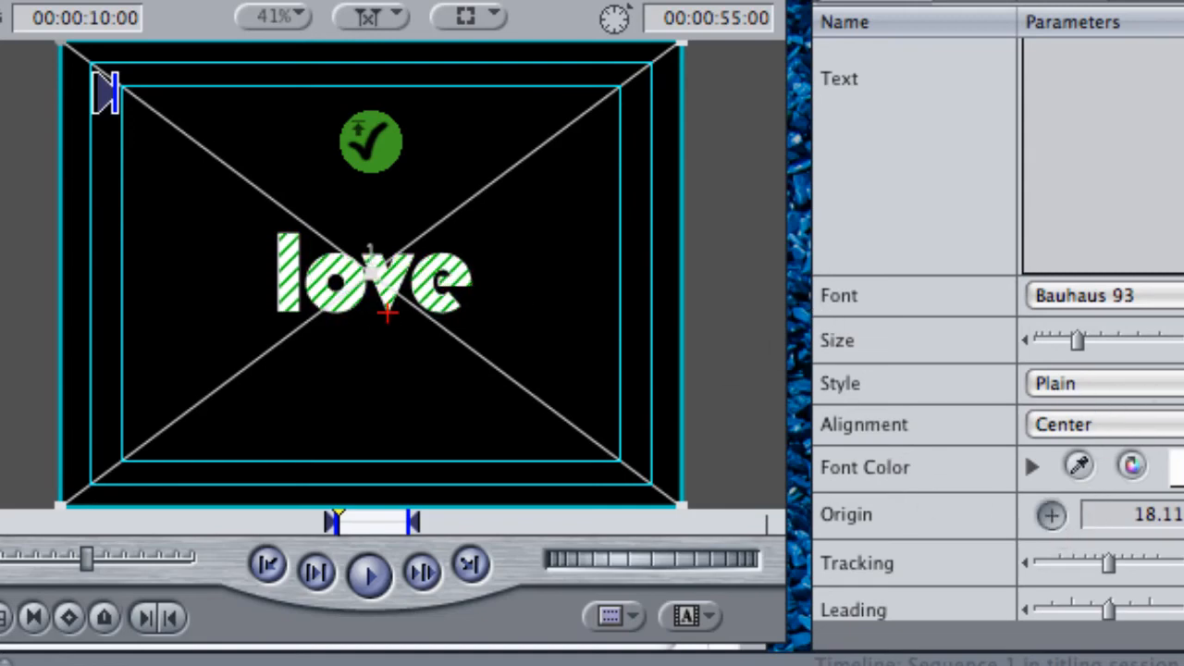
left_click(387, 313)
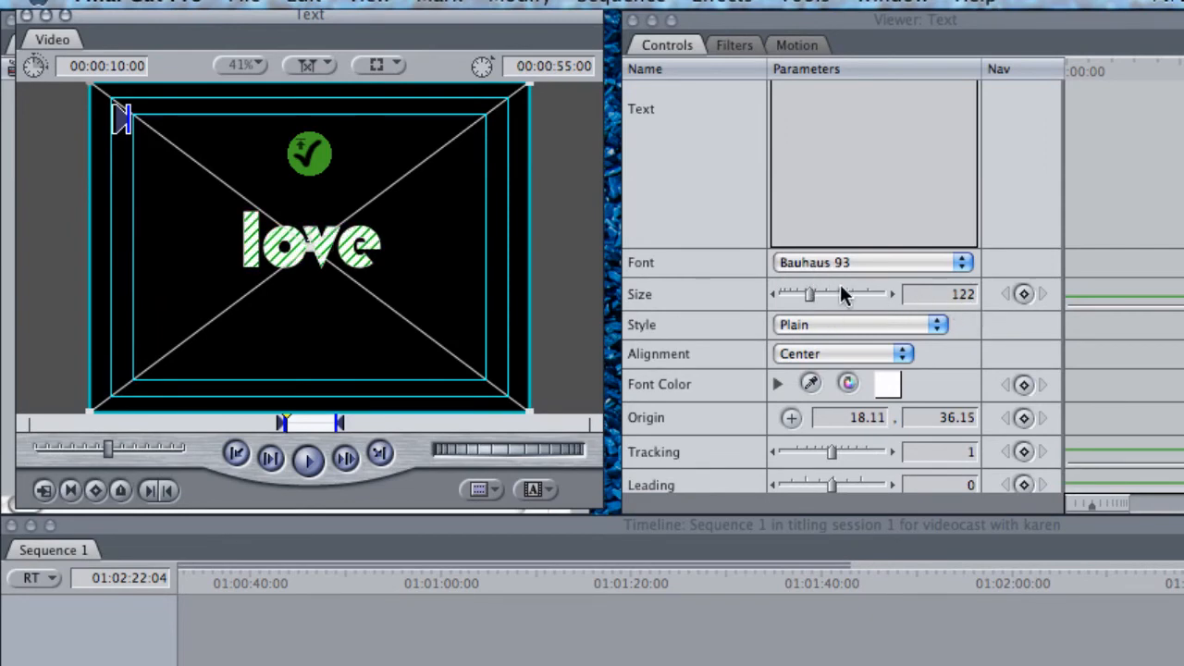
Enlarge the "love" title to size 209 and recentre its origin at about 33.96, 69.89
left_click(810, 293)
left_click_drag(809, 292, 829, 292)
left_click(791, 417)
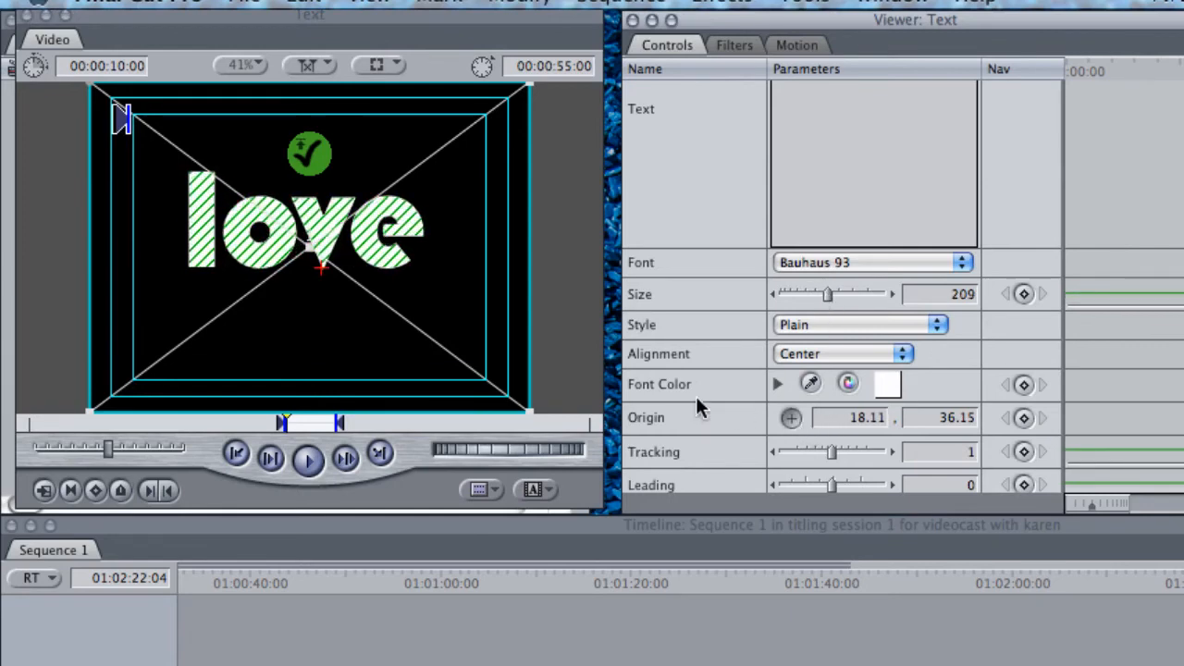
left_click_drag(321, 268, 331, 287)
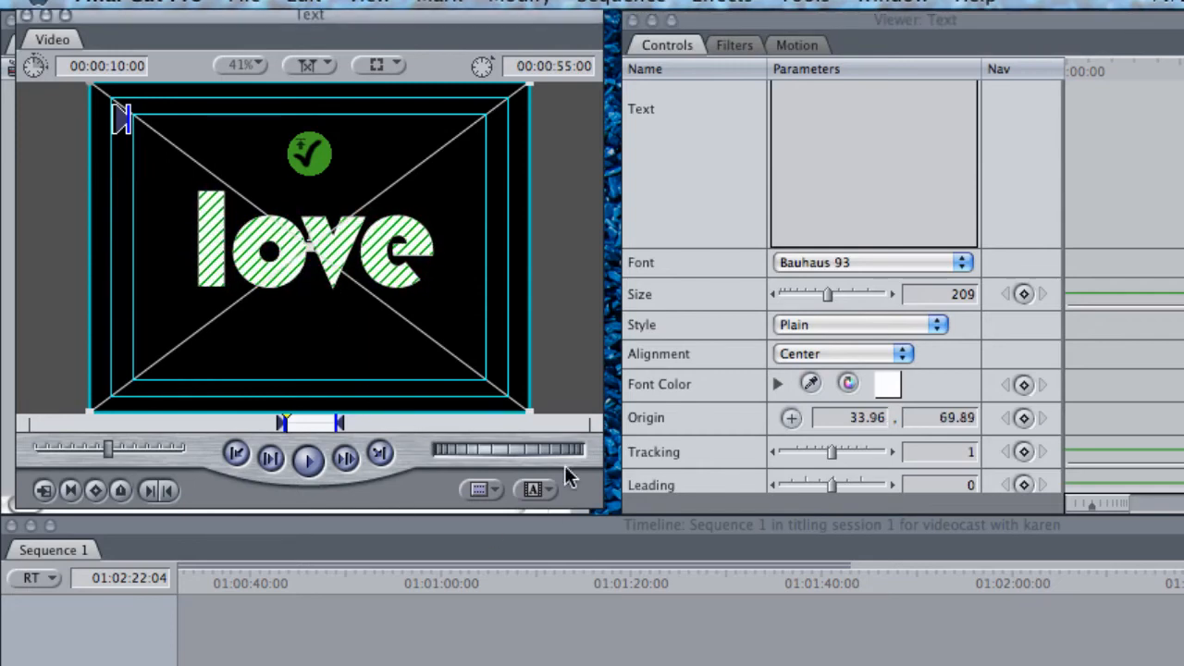
Try the Bold/Italic style on the "love" title and settle on Bold
left_click(938, 331)
left_click(850, 342)
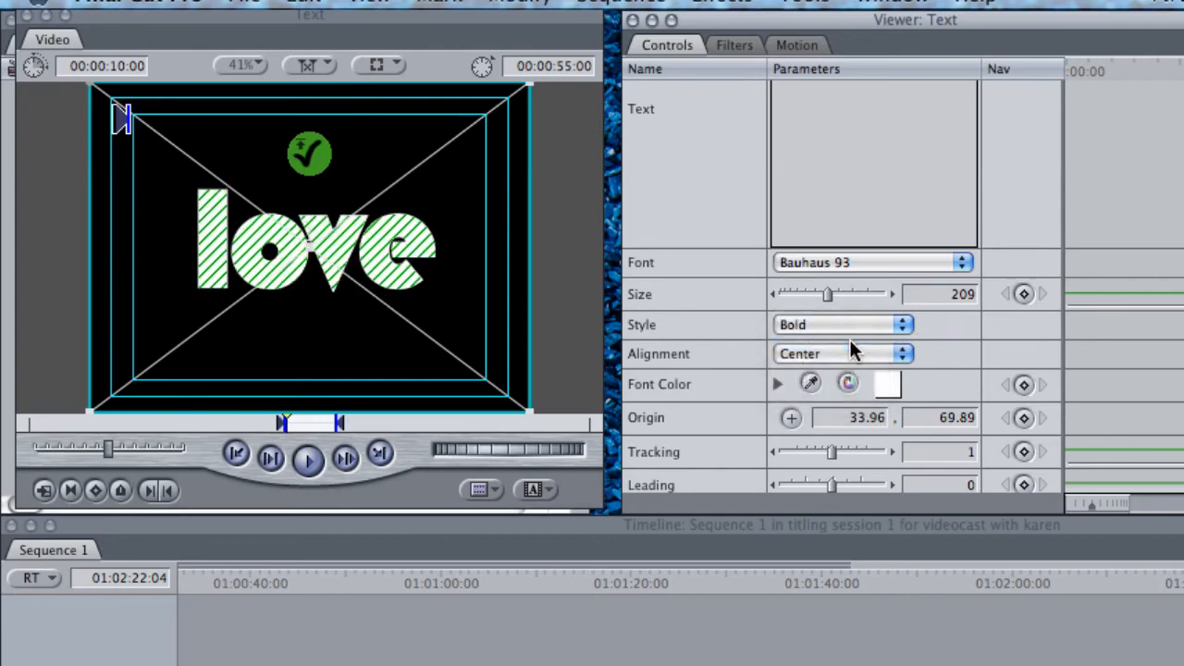
left_click(900, 326)
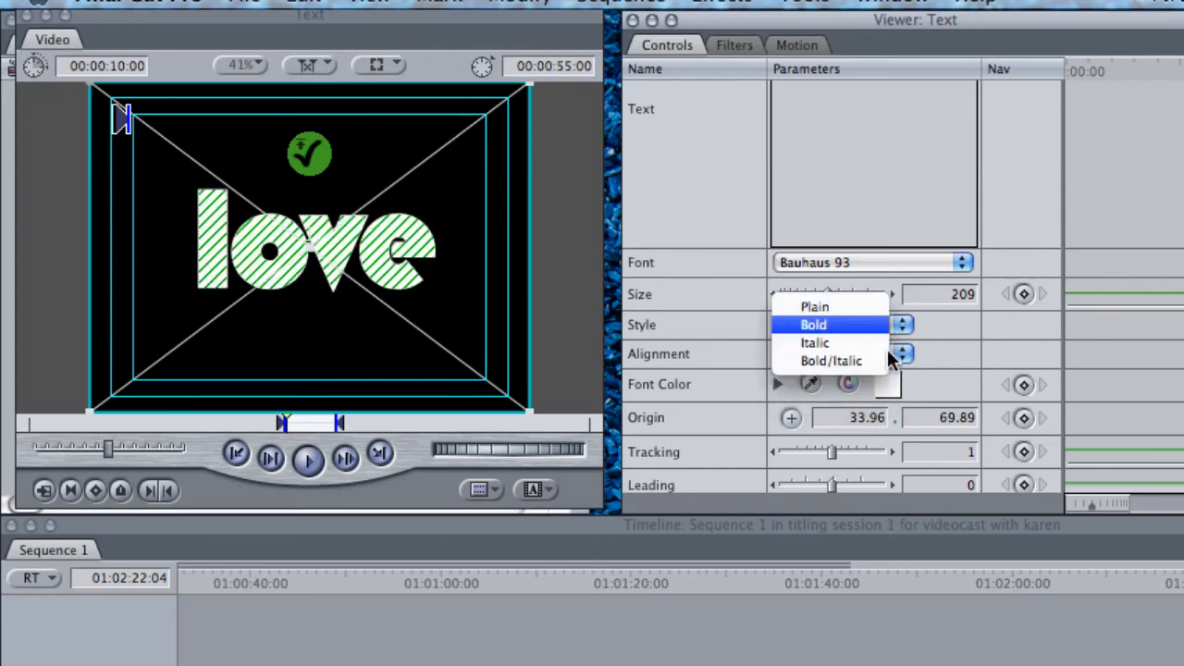
left_click(862, 365)
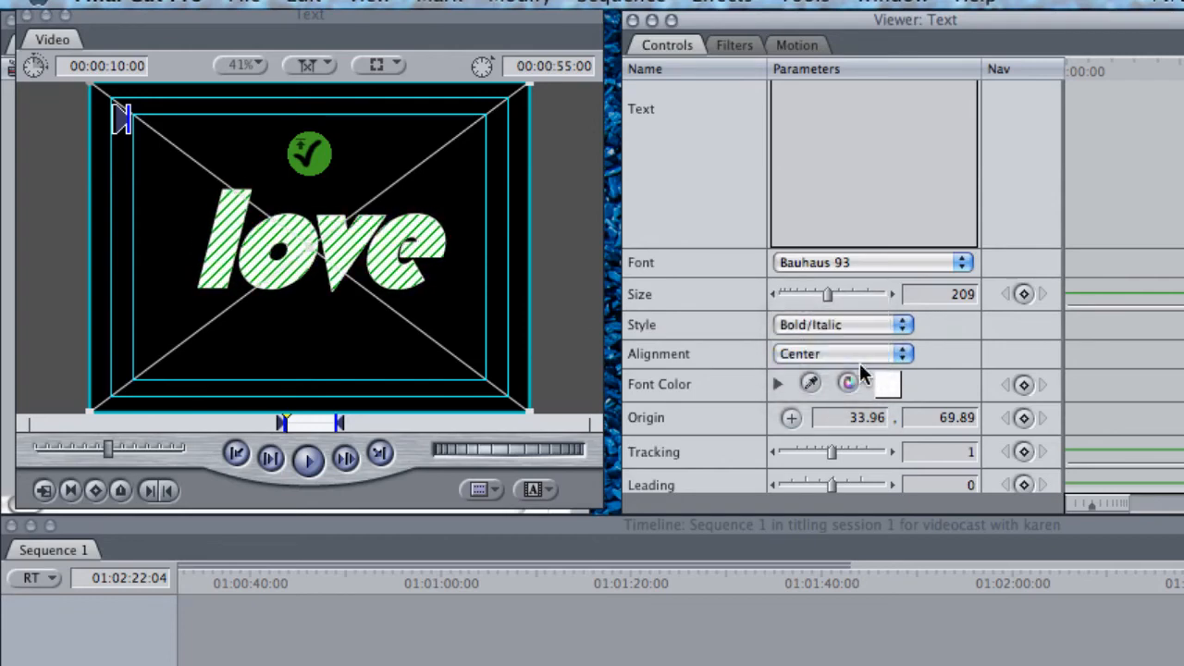
left_click(902, 326)
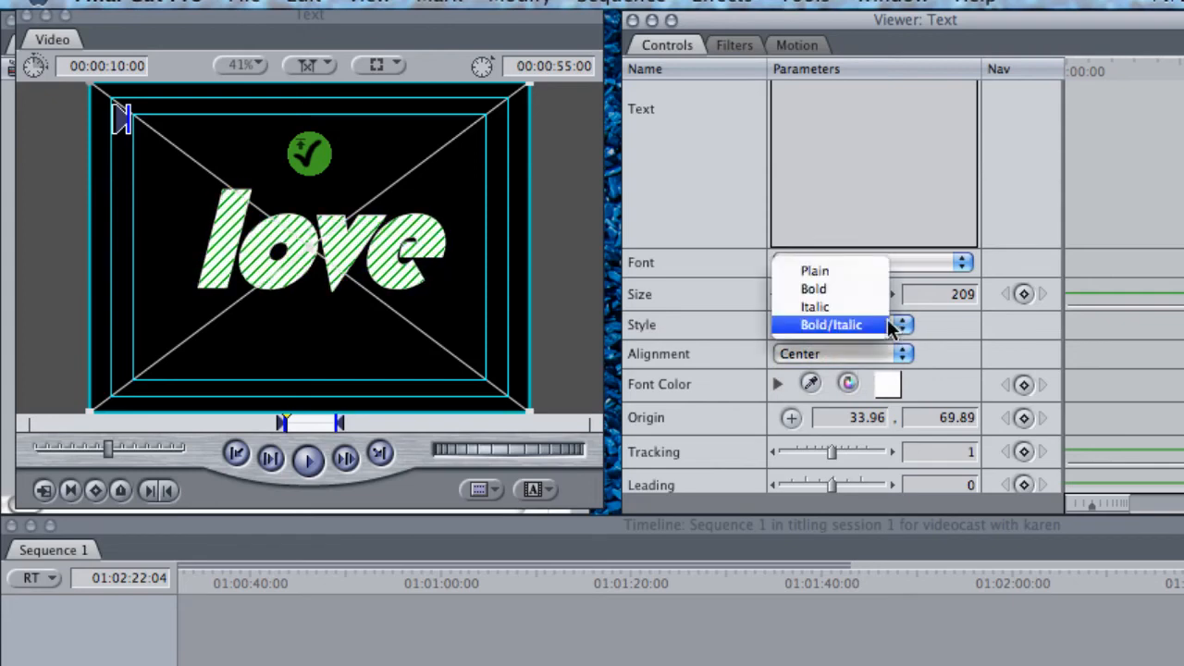
left_click(830, 289)
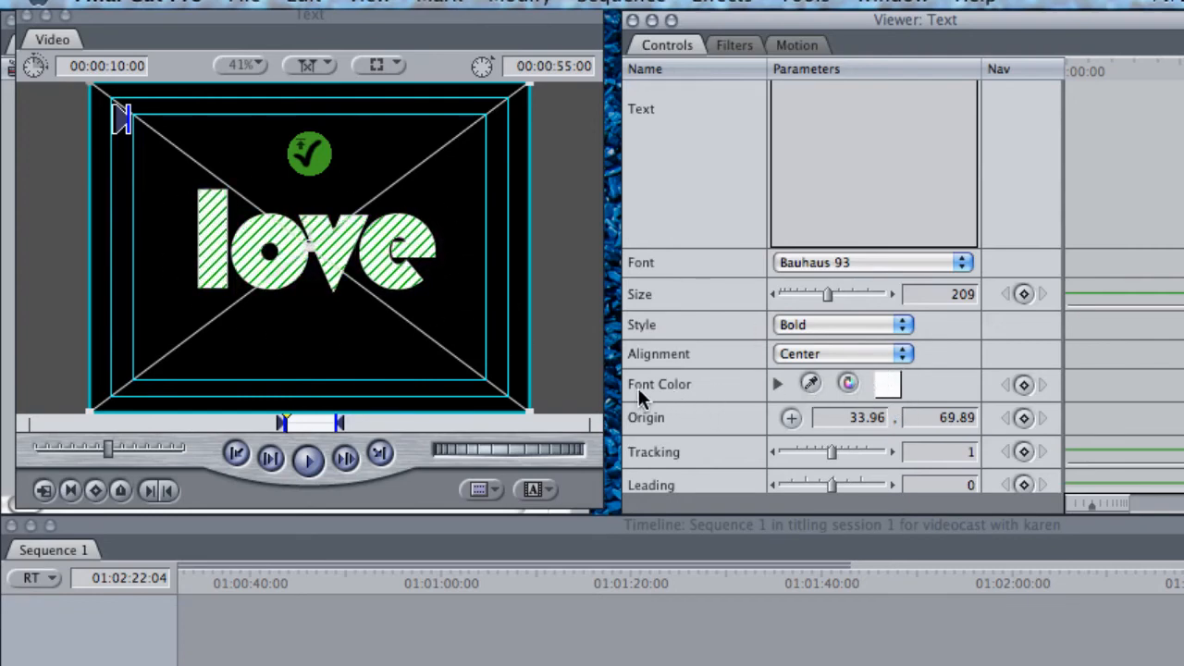
Change the title's font colour from the colour wheel to a bright pink
left_click(885, 383)
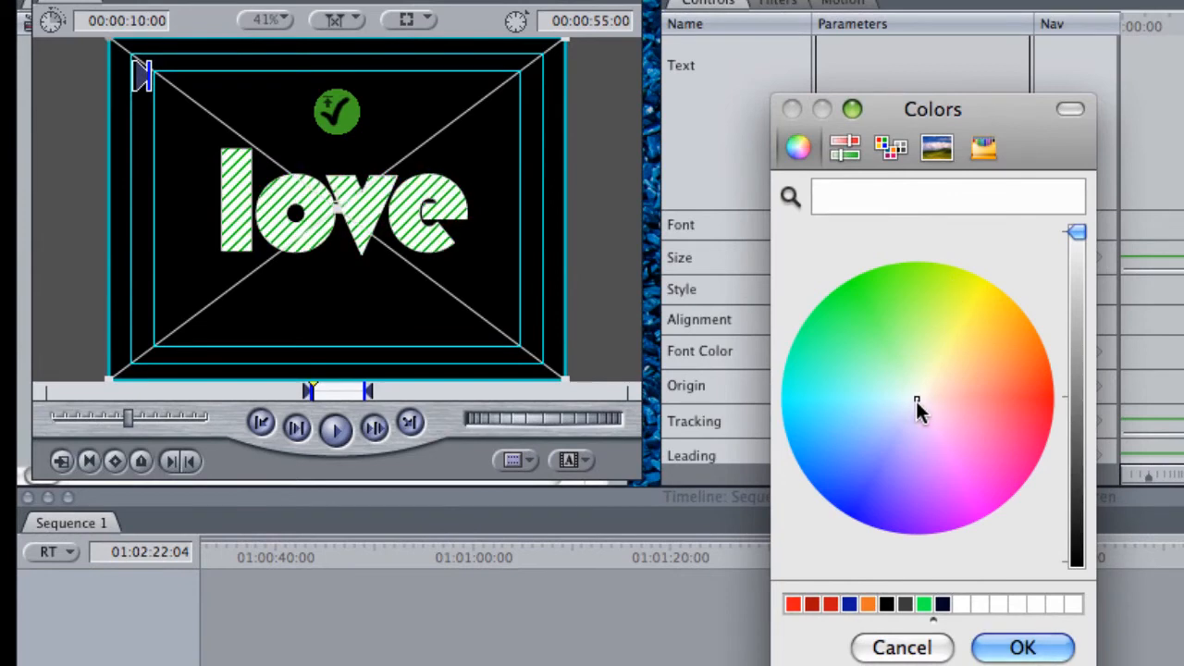
left_click_drag(916, 403, 1016, 491)
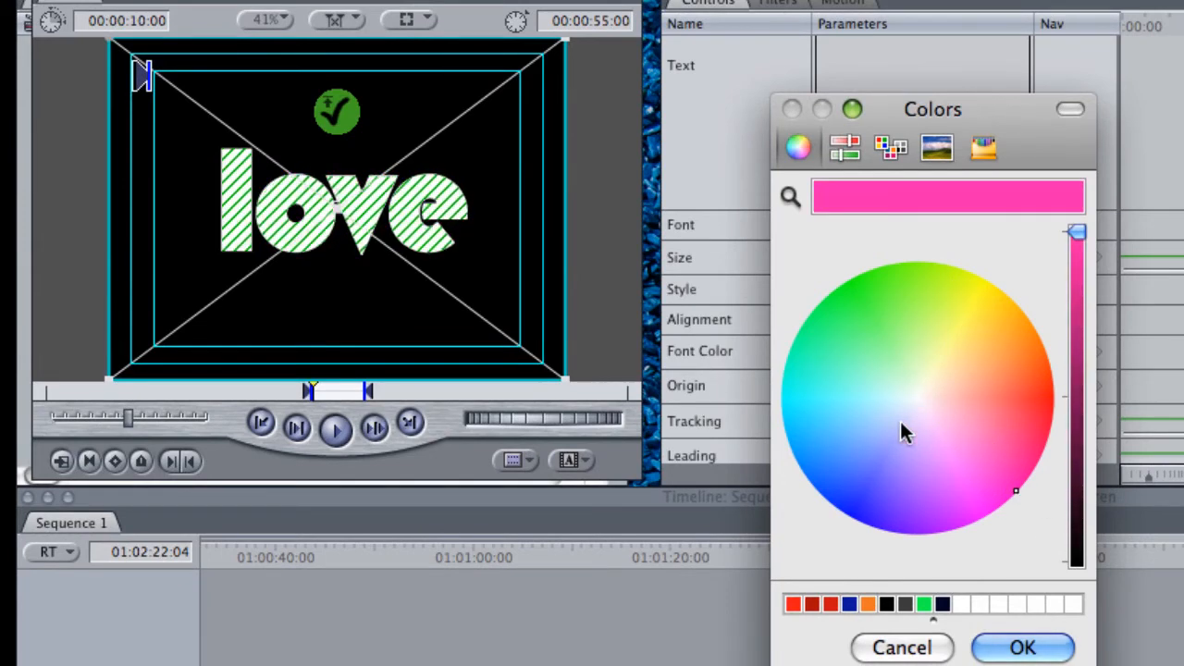
mouse_move(1016, 491)
left_mouse_down()
mouse_move(926, 387)
mouse_move(839, 327)
mouse_move(959, 441)
mouse_move(843, 402)
mouse_move(904, 378)
mouse_move(947, 440)
mouse_move(1015, 493)
left_mouse_up()
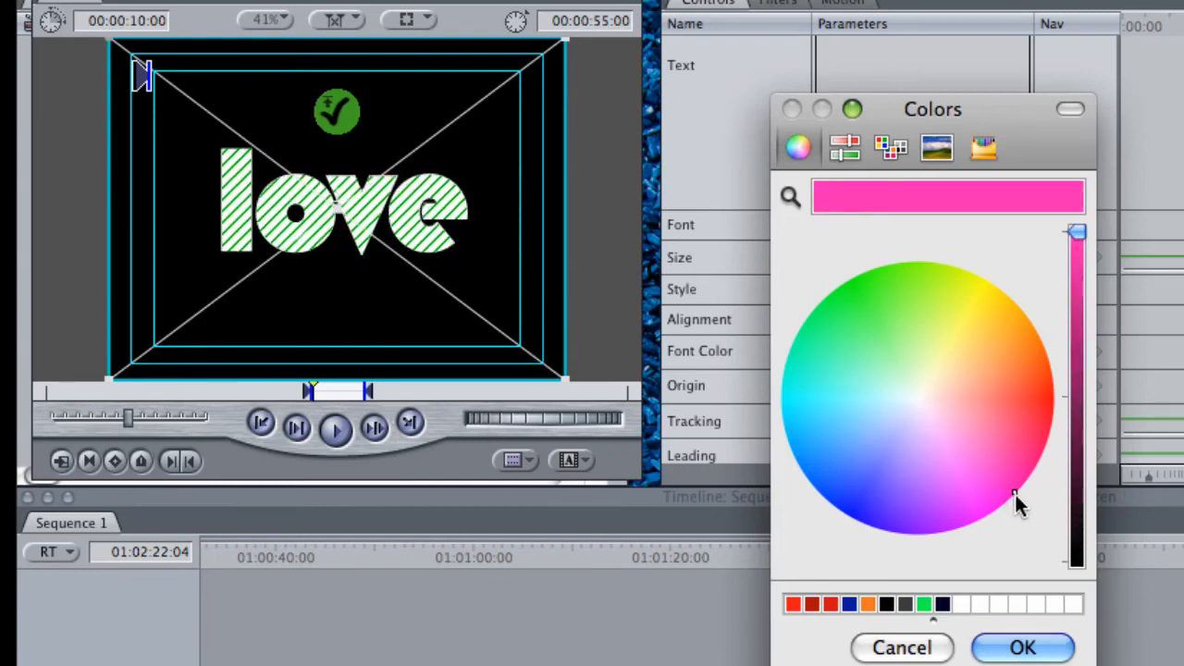
left_click(1000, 651)
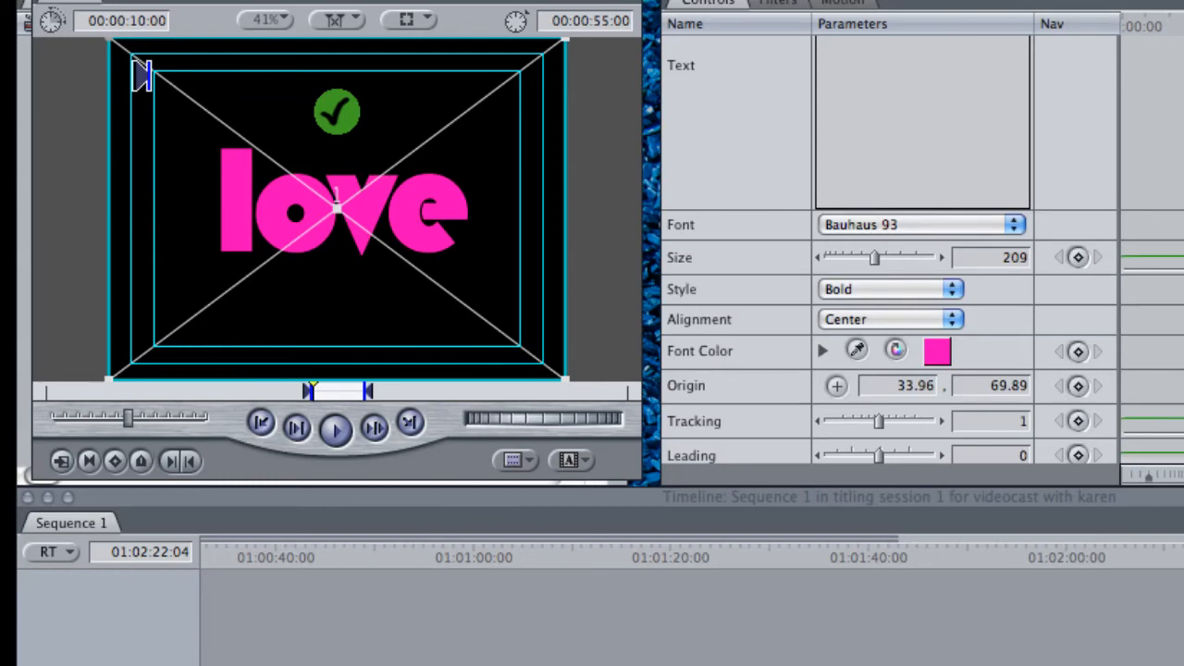
Set the title's tracking to 2 and adjust its aspect slightly
scroll(889, 250, "down", 5)
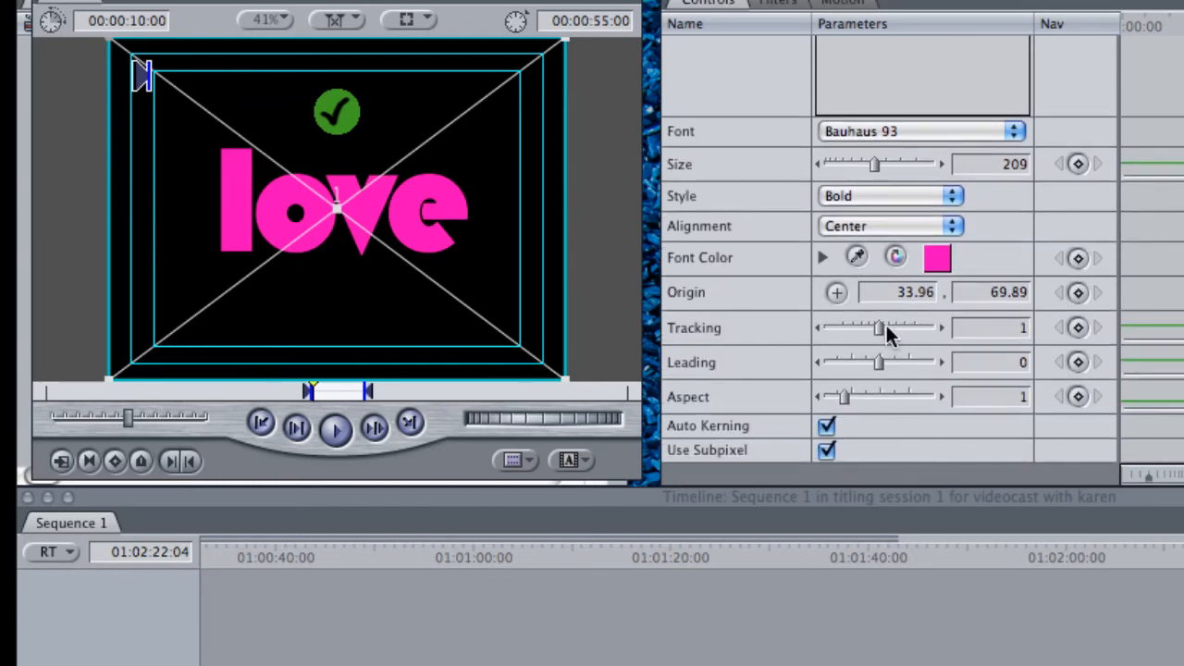
left_click_drag(877, 328, 879, 327)
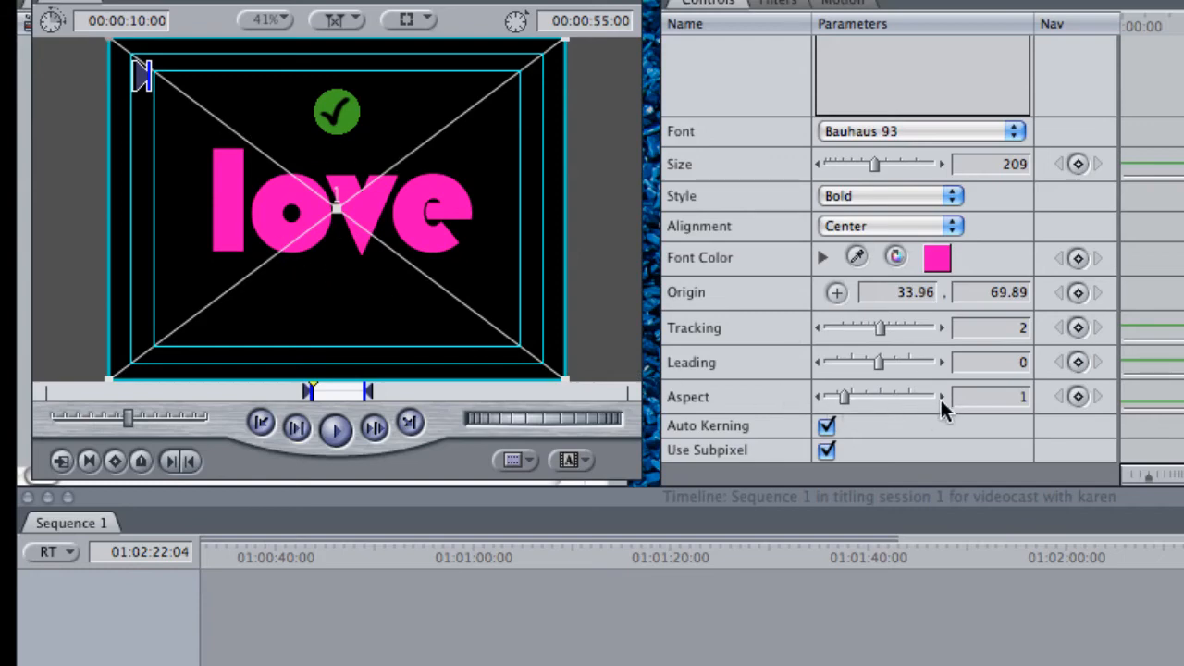
mouse_move(845, 394)
left_mouse_down()
mouse_move(857, 391)
mouse_move(842, 395)
left_mouse_up()
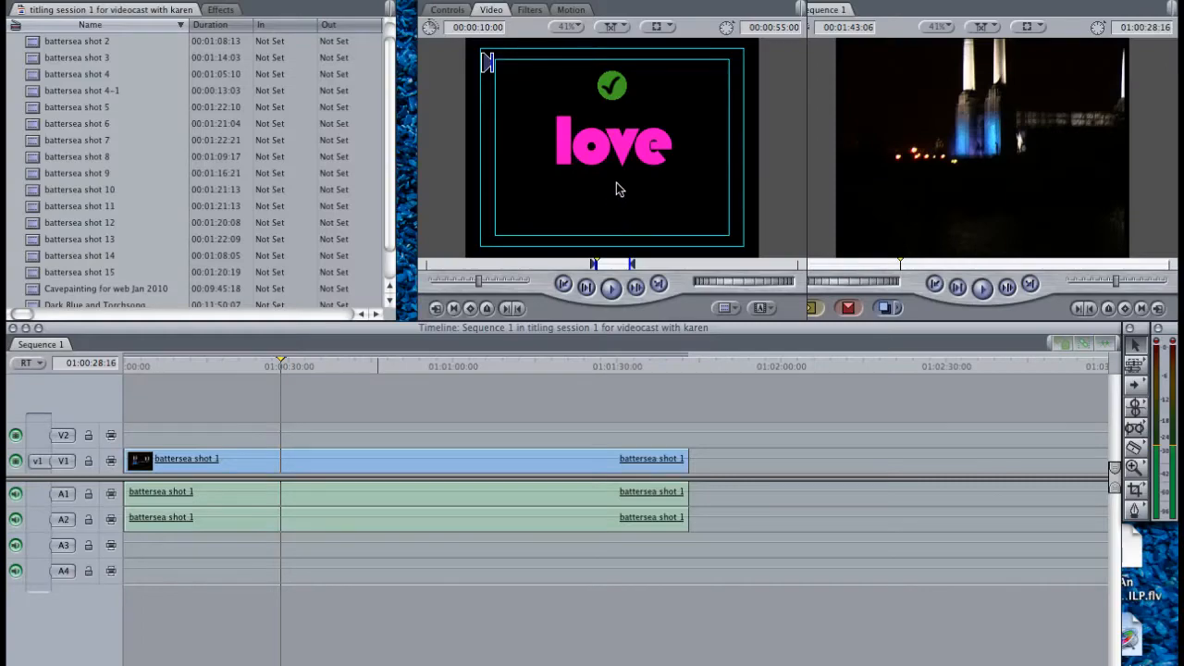
Place the "love" title on track V2 at 01:00:28:16 above battersea shot 1 and shift it so that it ends at 01:00:44:06
left_click_drag(616, 189, 303, 431)
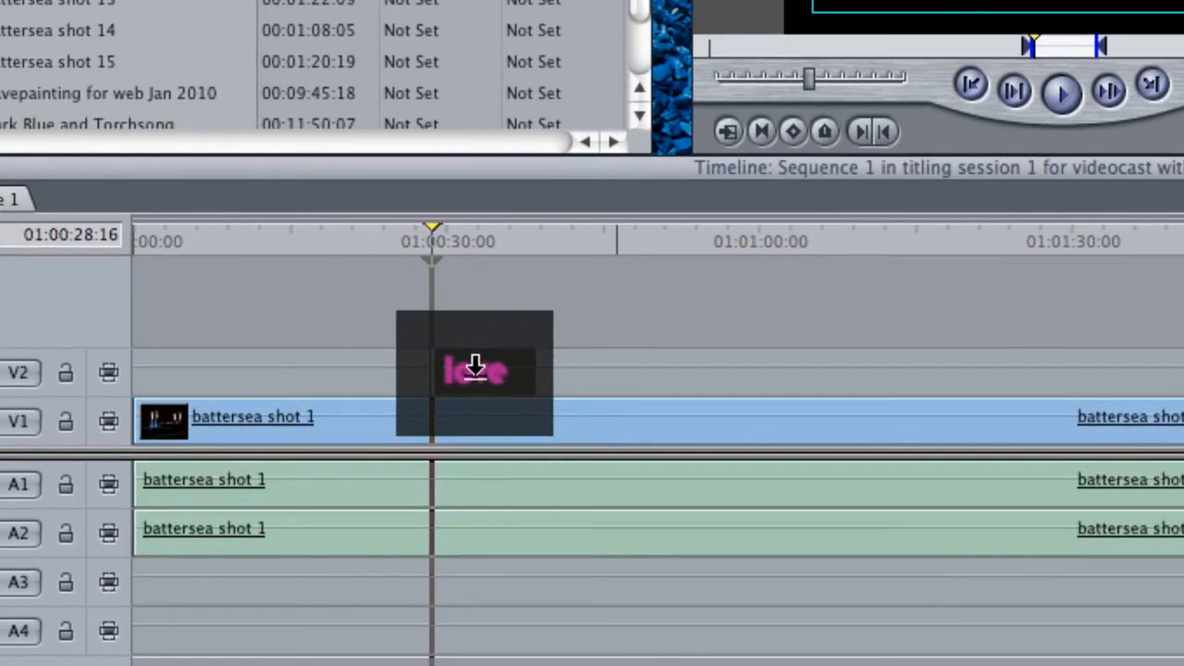
left_click_drag(475, 367, 475, 368)
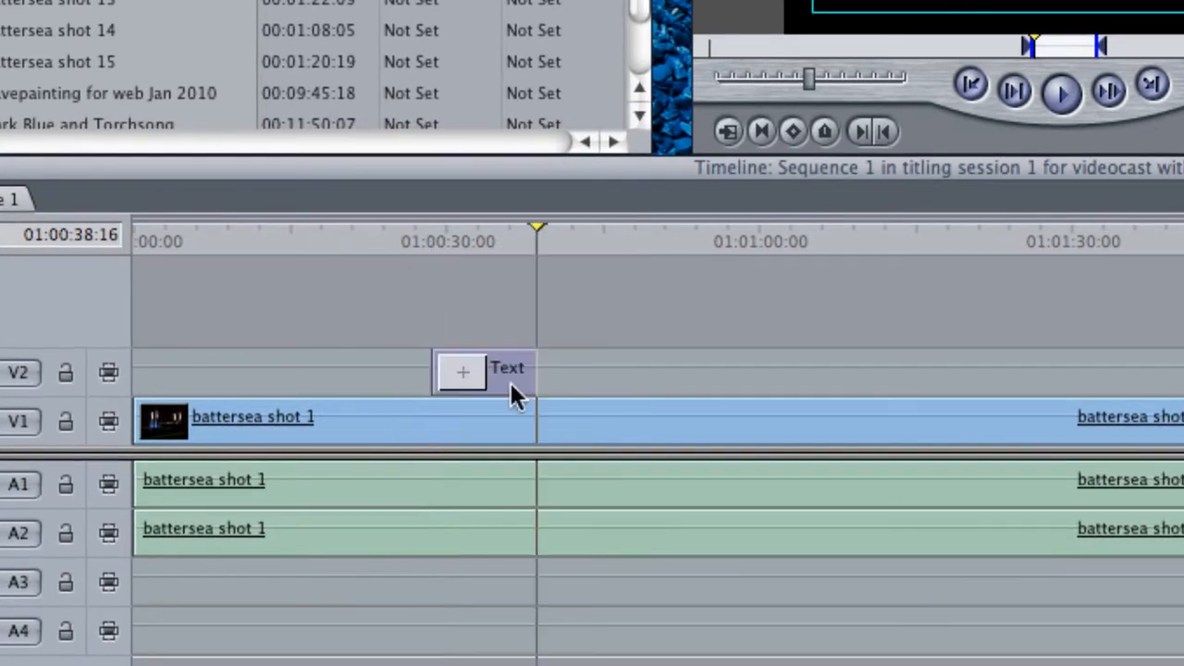
left_click(488, 235)
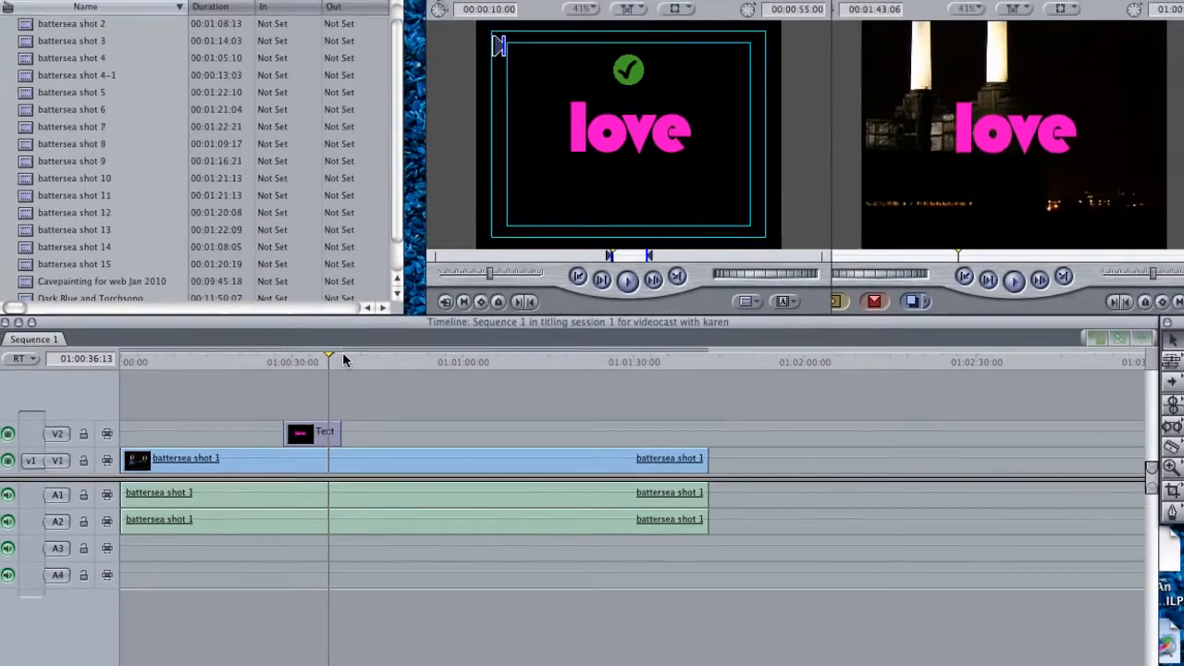
left_click(595, 235)
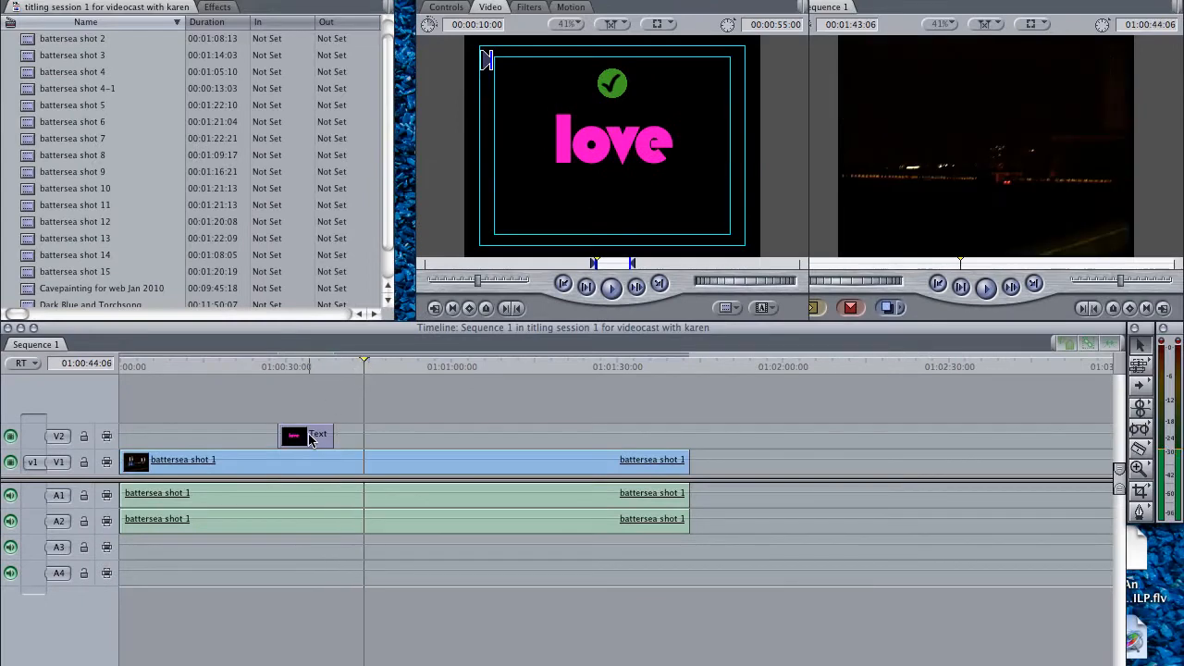
left_click_drag(331, 435, 348, 403)
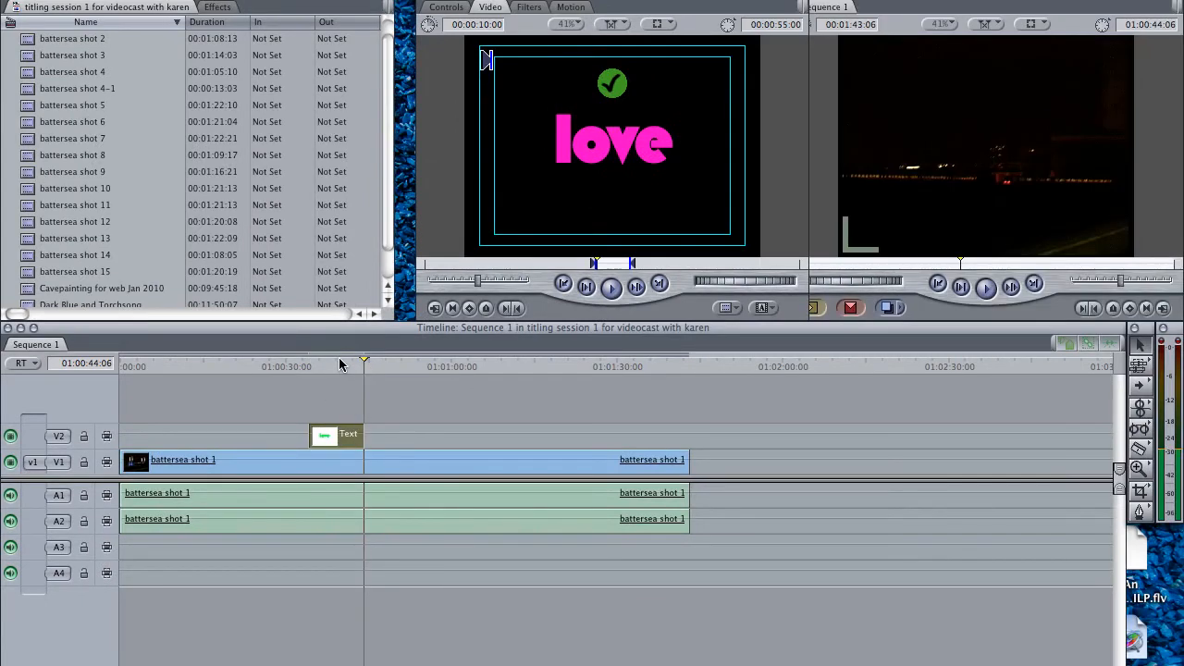
Play the sequence over the title clip on track V2 to check how the title looks over the footage
left_click(339, 366)
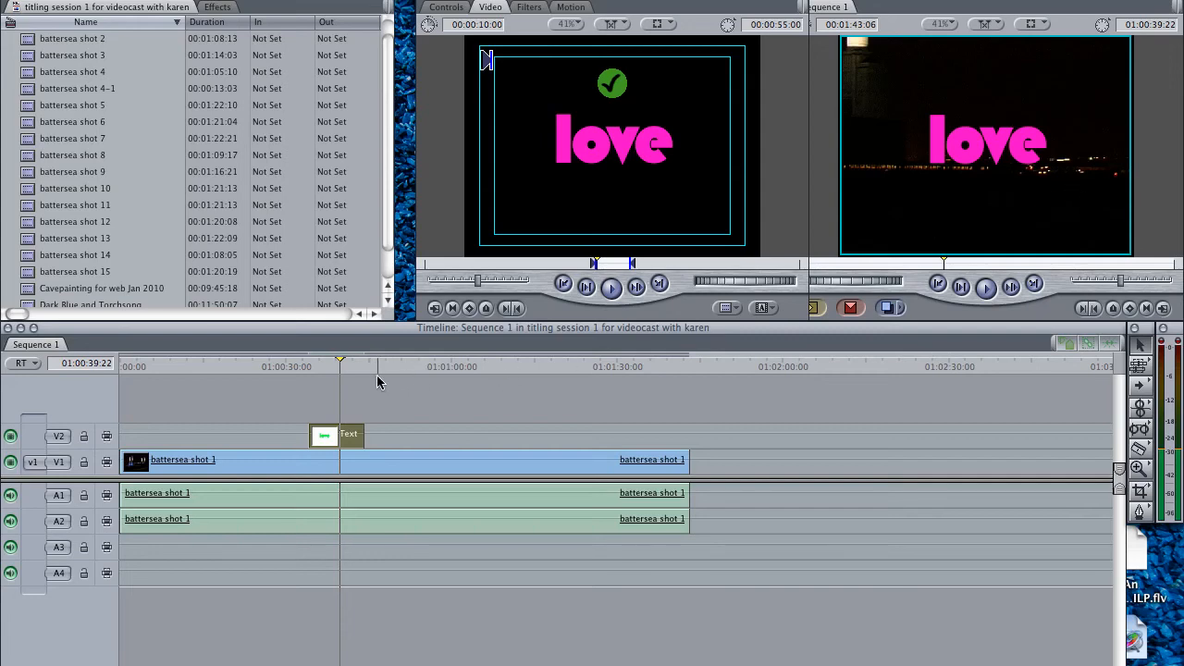
key("space")
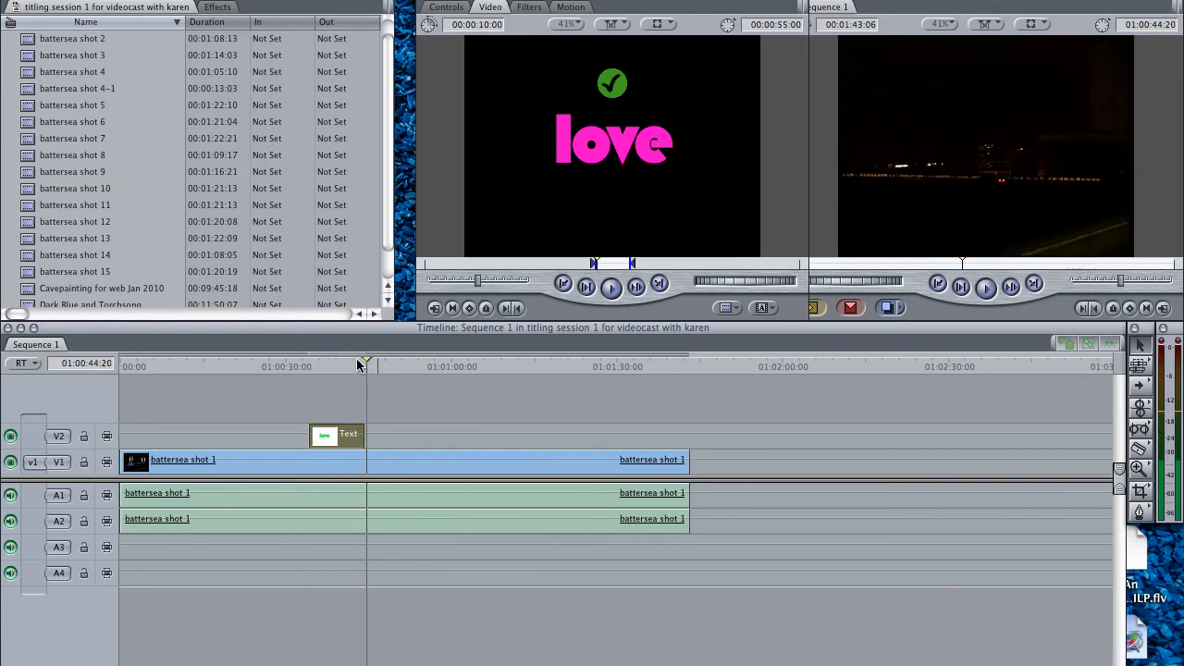
left_click_drag(360, 364, 317, 371)
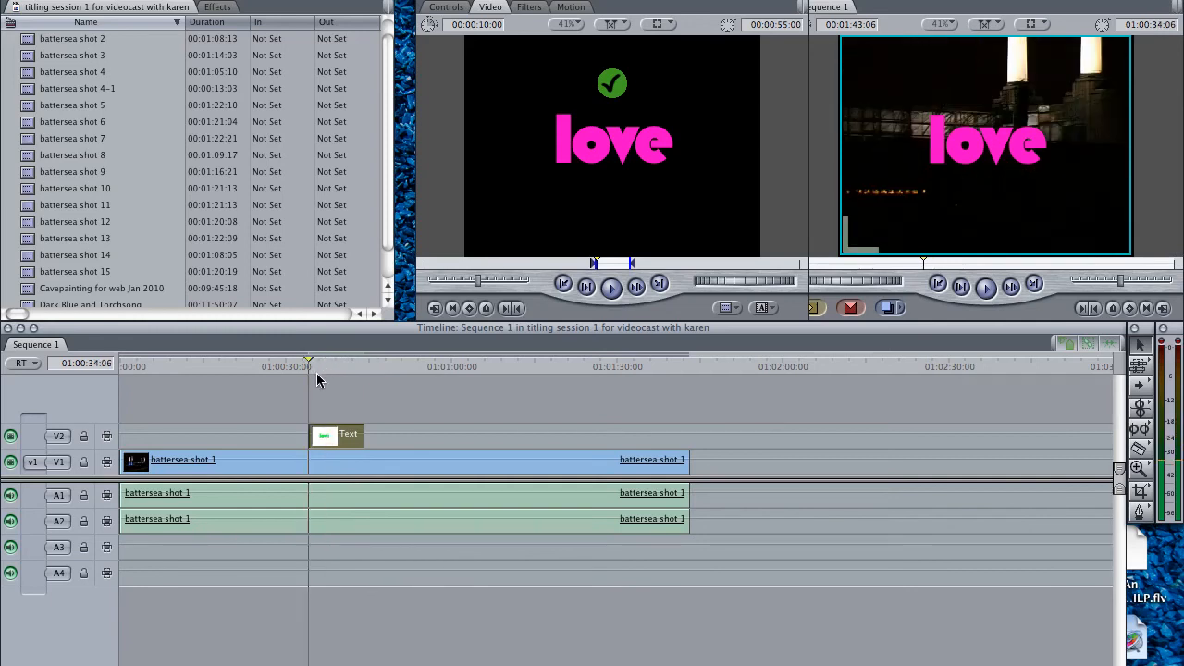
key("space")
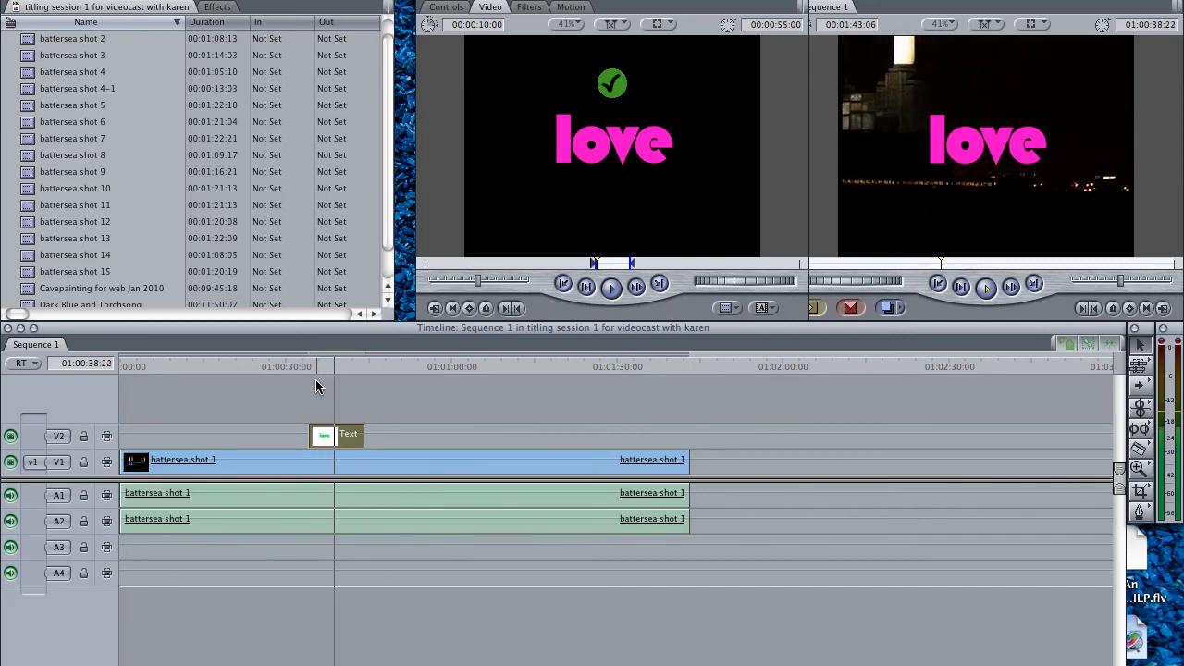
key("space")
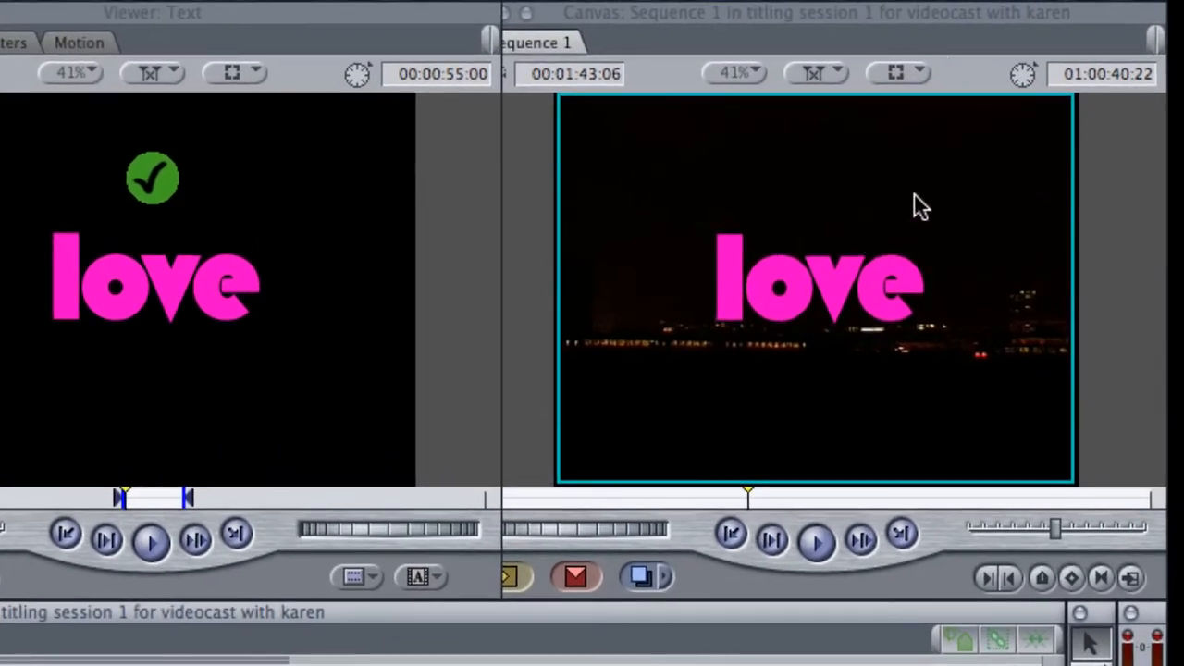
Show the title safe guides in the Canvas and play the sequence from 01:00:33:21, just before the title clip
left_click(921, 70)
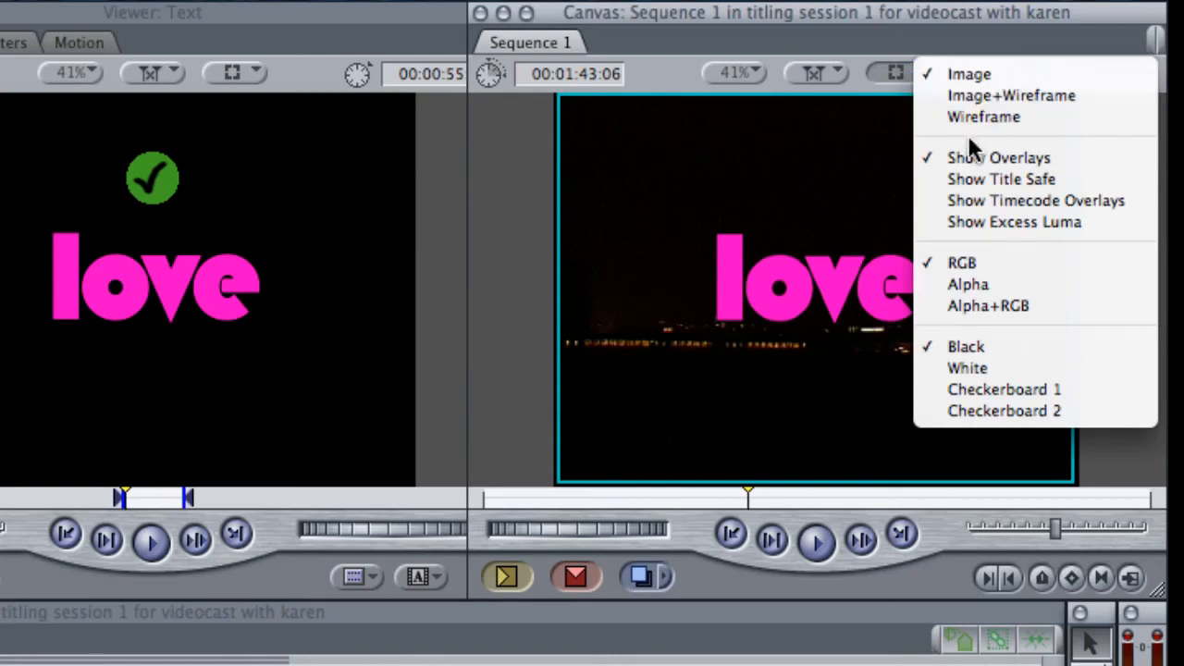
left_click(942, 180)
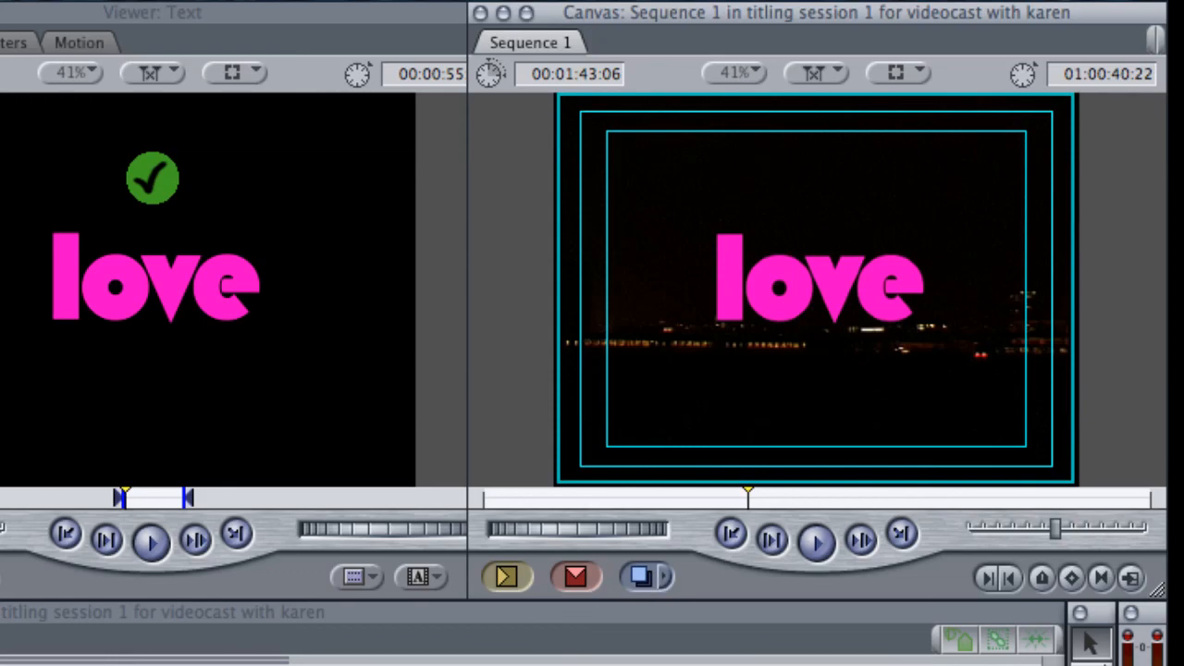
left_click(518, 662)
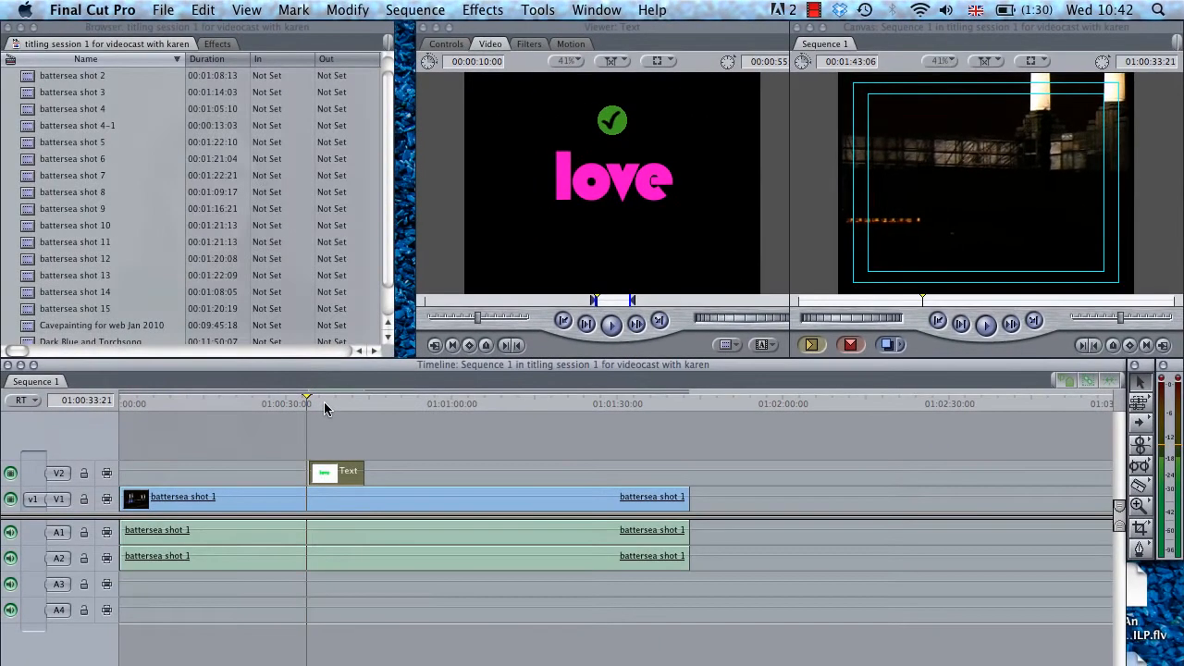
key("space")
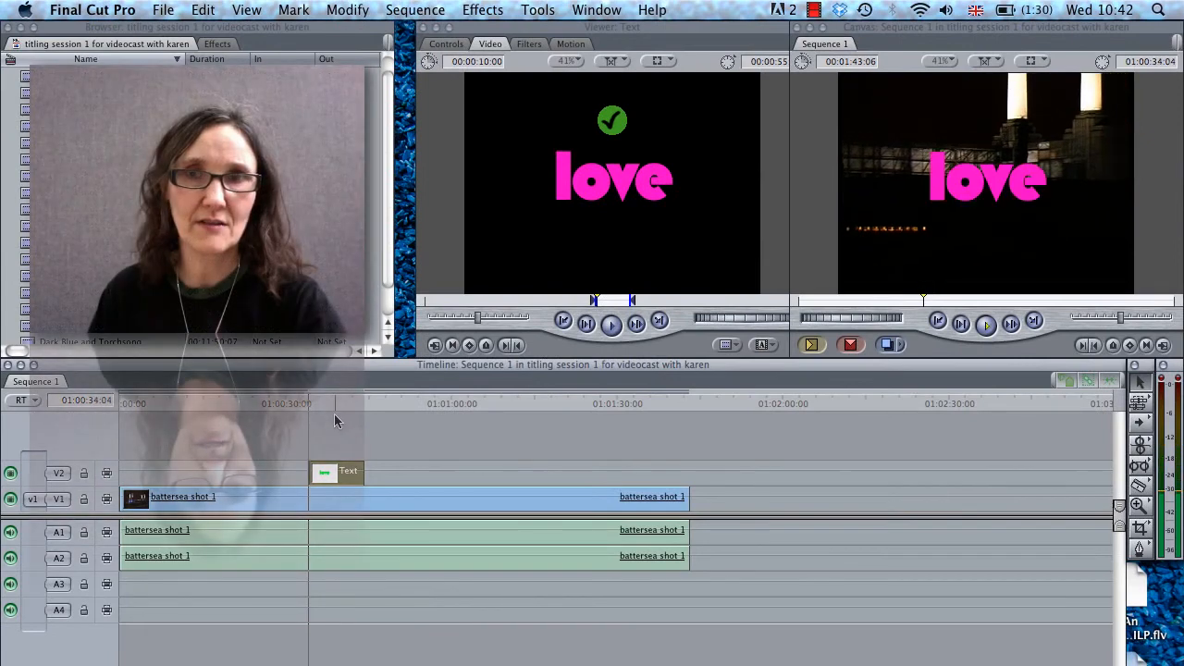